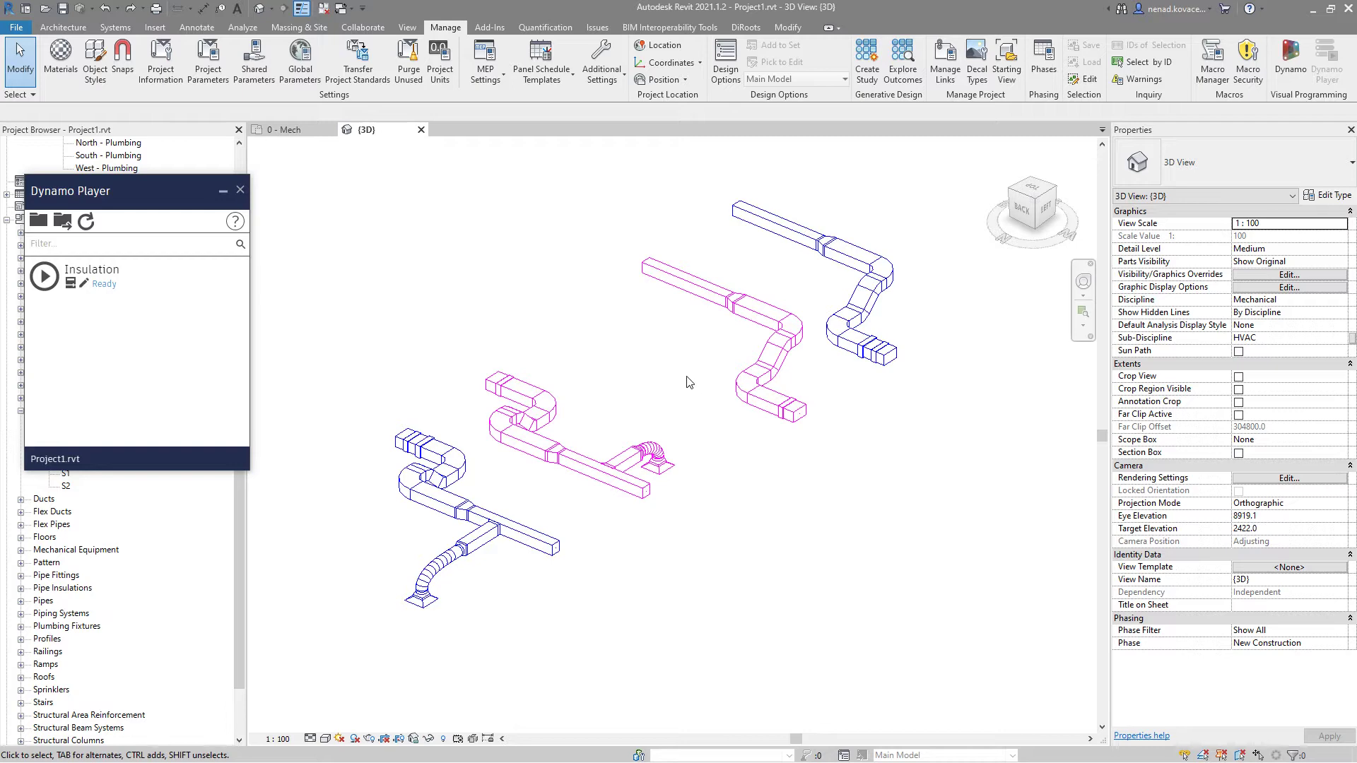
Orbit the 3D view to see the supply and return ductwork from a slightly different angle
{"action": "middle_click_drag", "start_coordinate": [689, 369], "coordinate": [724, 466], "text": "shift"}
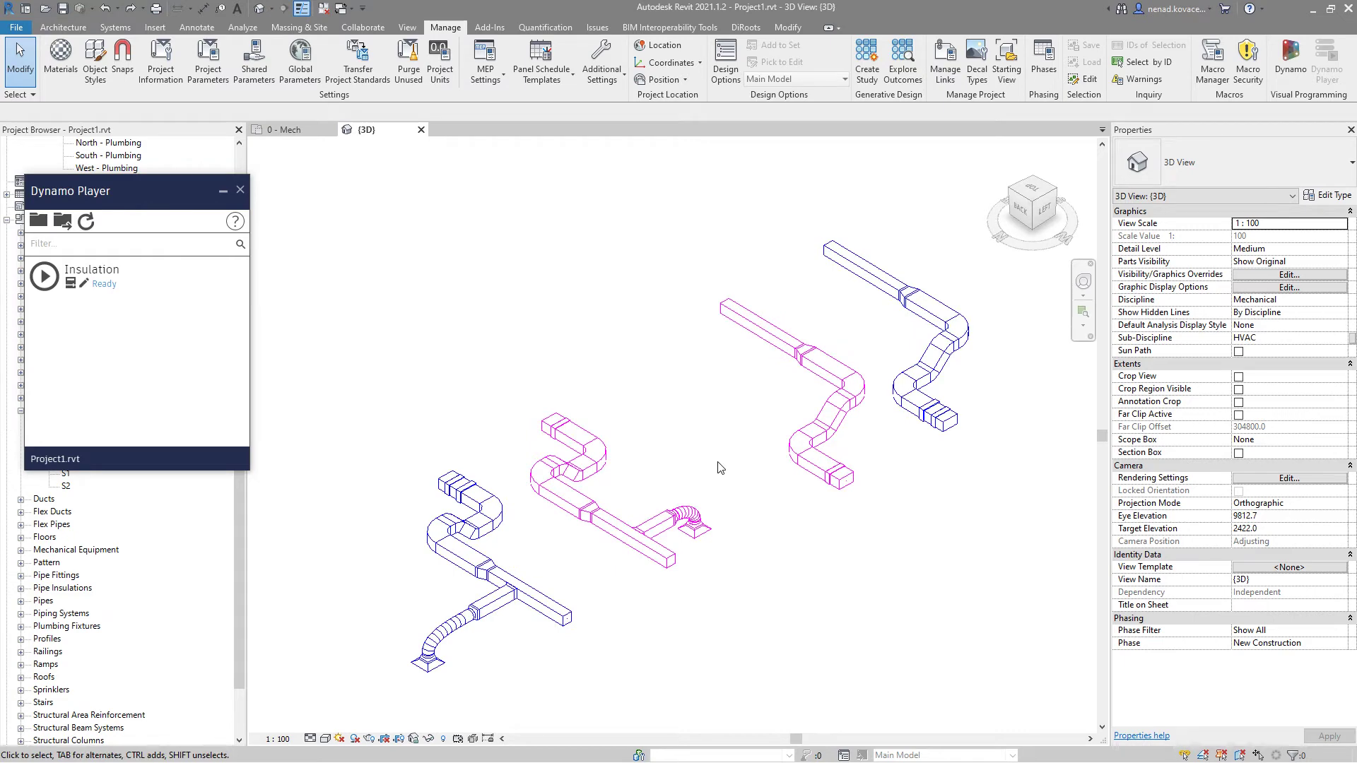
{"action": "left_click", "coordinate": [877, 282]}
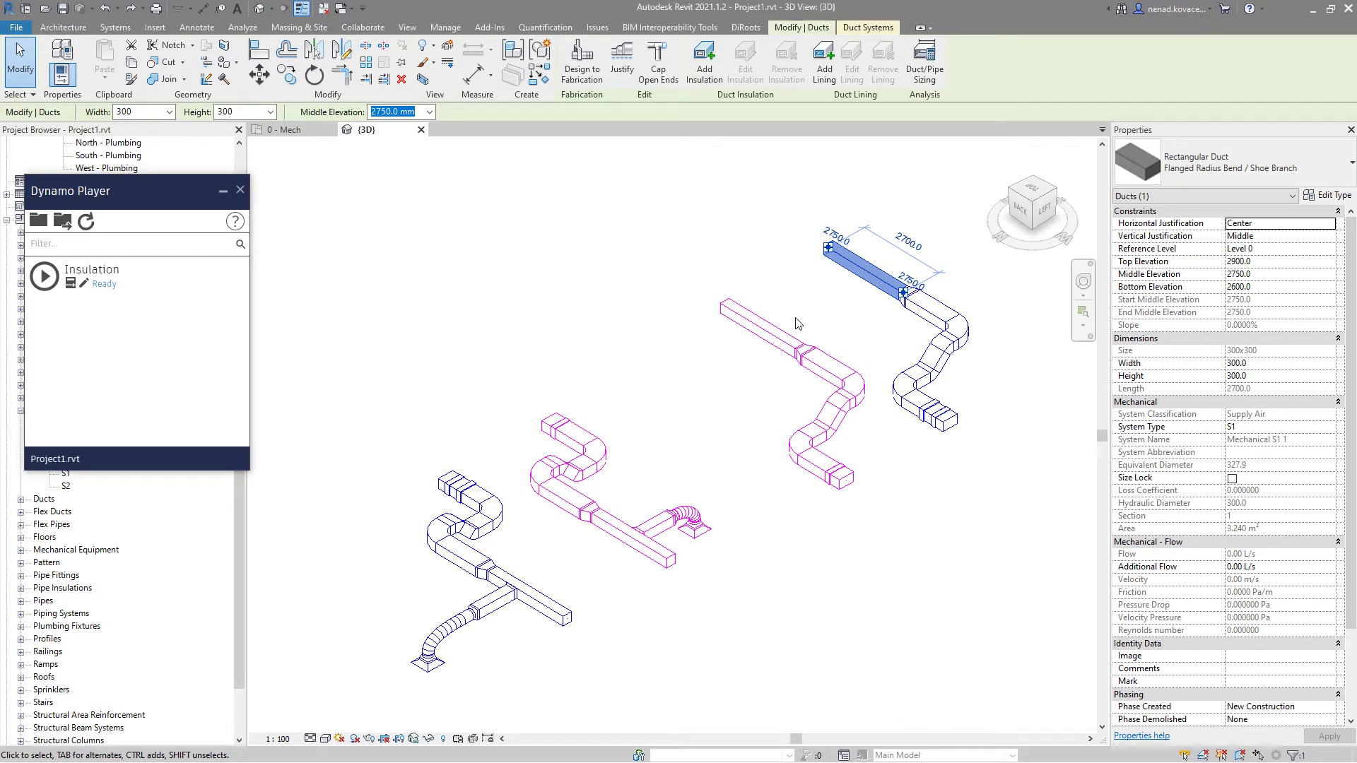
{"action": "scroll", "coordinate": [974, 339], "scroll_direction": "up", "scroll_amount": 2}
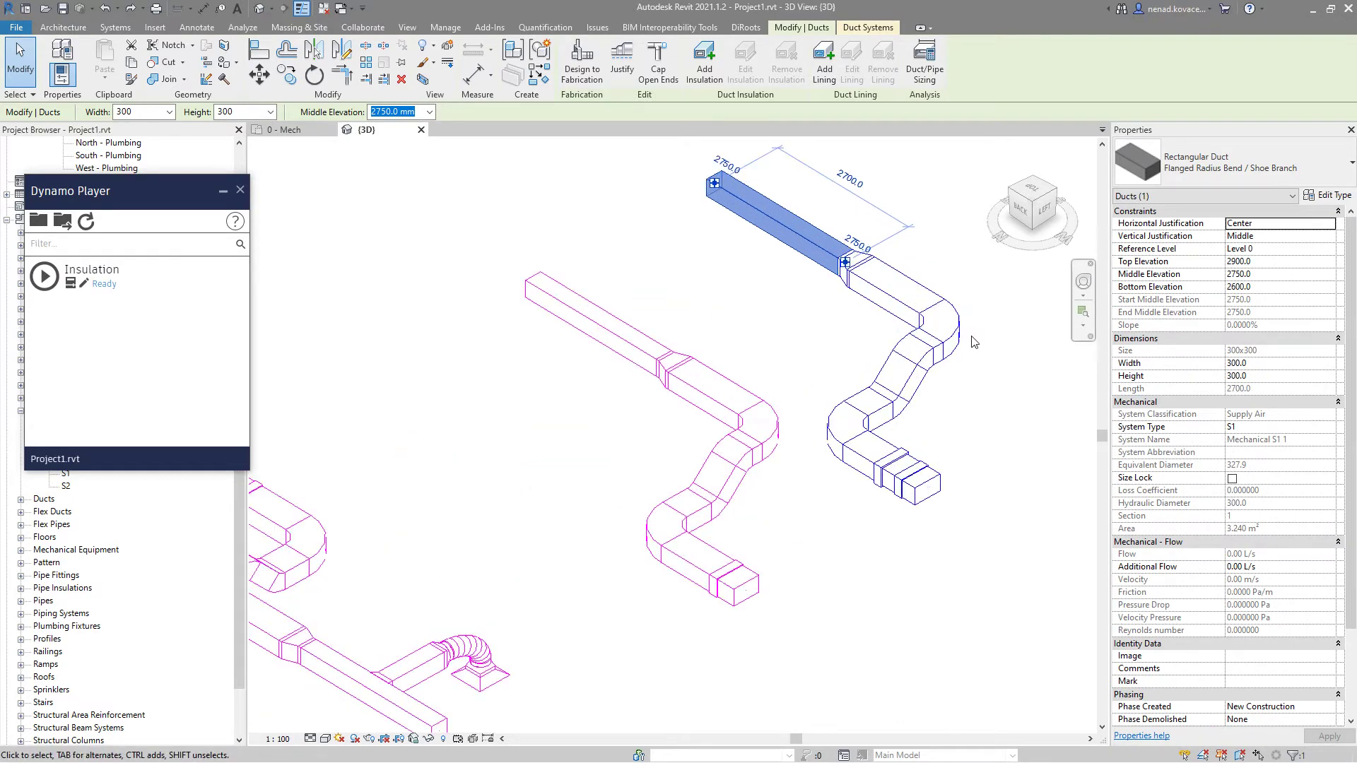
{"action": "scroll", "coordinate": [974, 342], "scroll_direction": "up", "scroll_amount": 2}
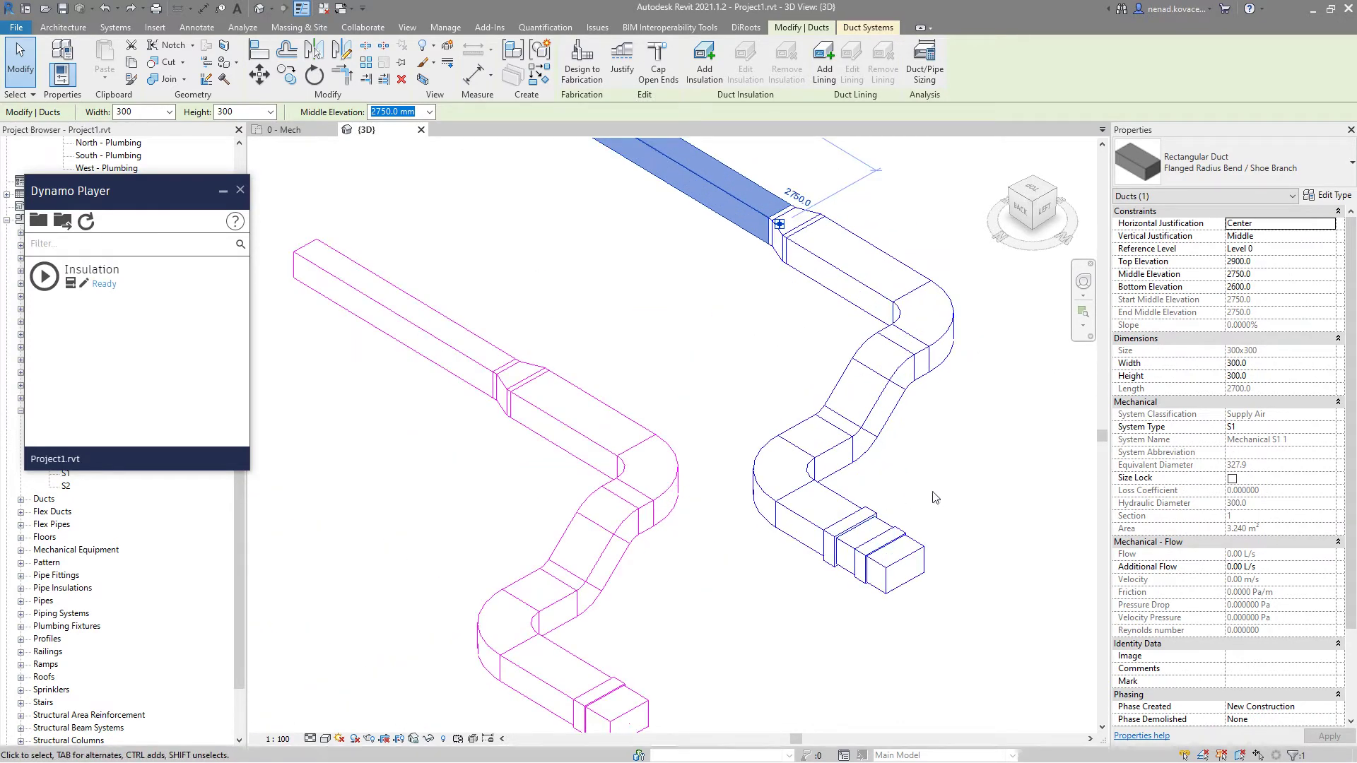
{"action": "scroll", "coordinate": [962, 343], "scroll_direction": "down", "scroll_amount": 2}
{"action": "scroll", "coordinate": [961, 342], "scroll_direction": "down", "scroll_amount": 2}
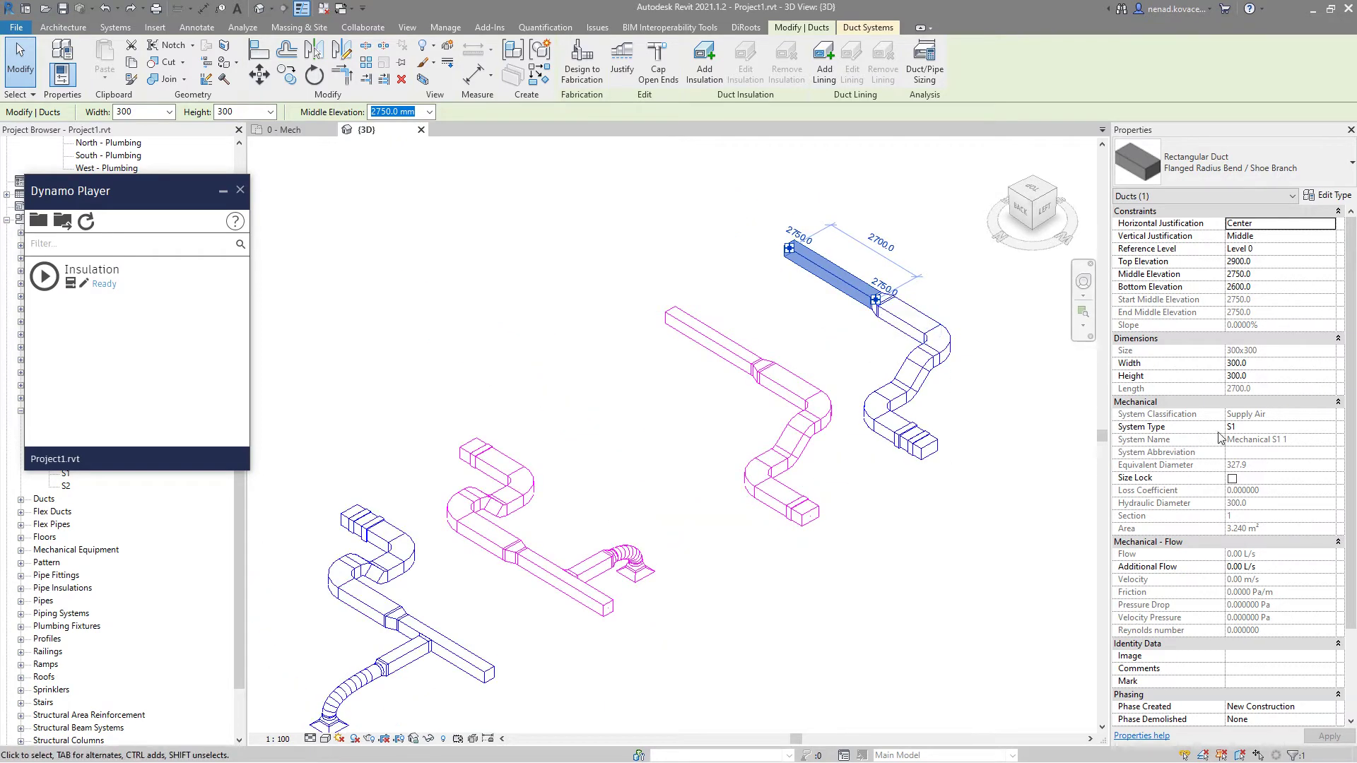
{"action": "left_click", "coordinate": [710, 340]}
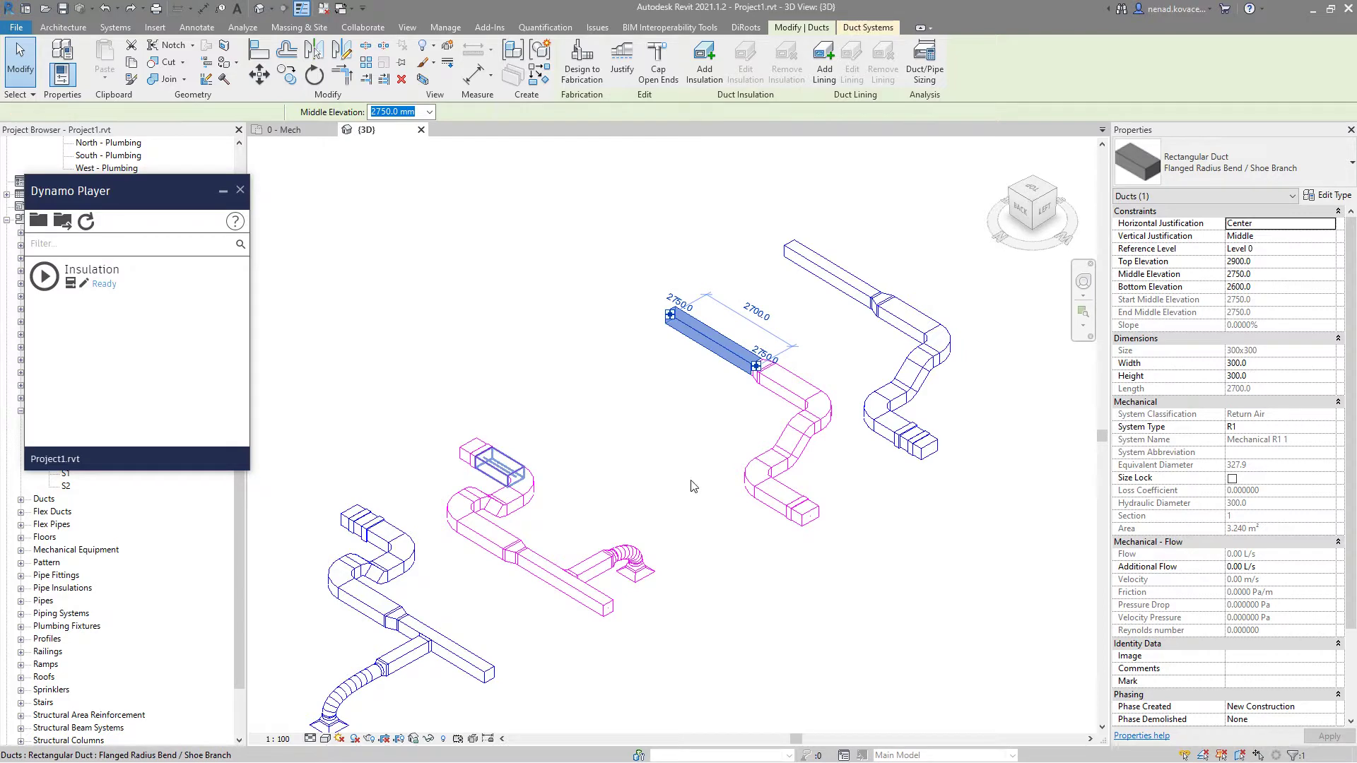
{"action": "left_click", "coordinate": [523, 491]}
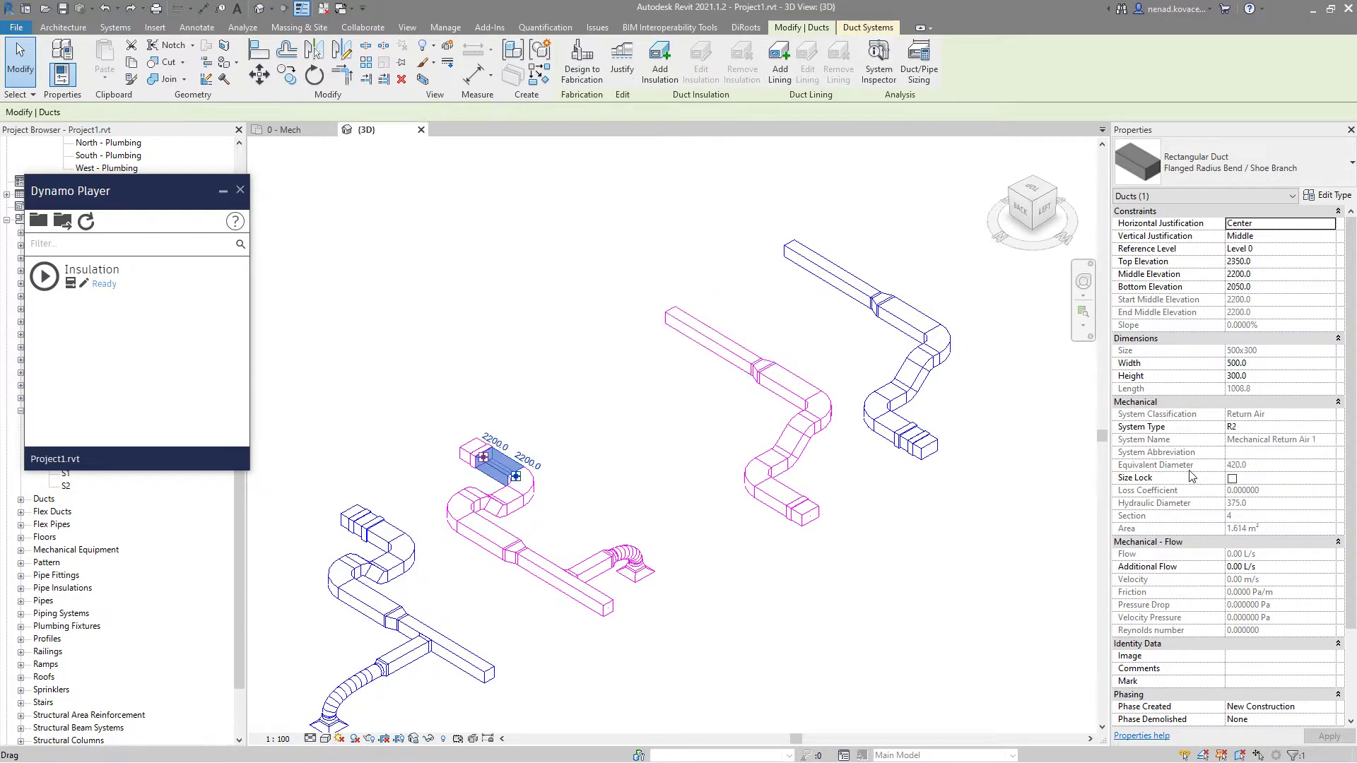
{"action": "left_click", "coordinate": [385, 538]}
{"action": "left_click", "coordinate": [791, 597]}
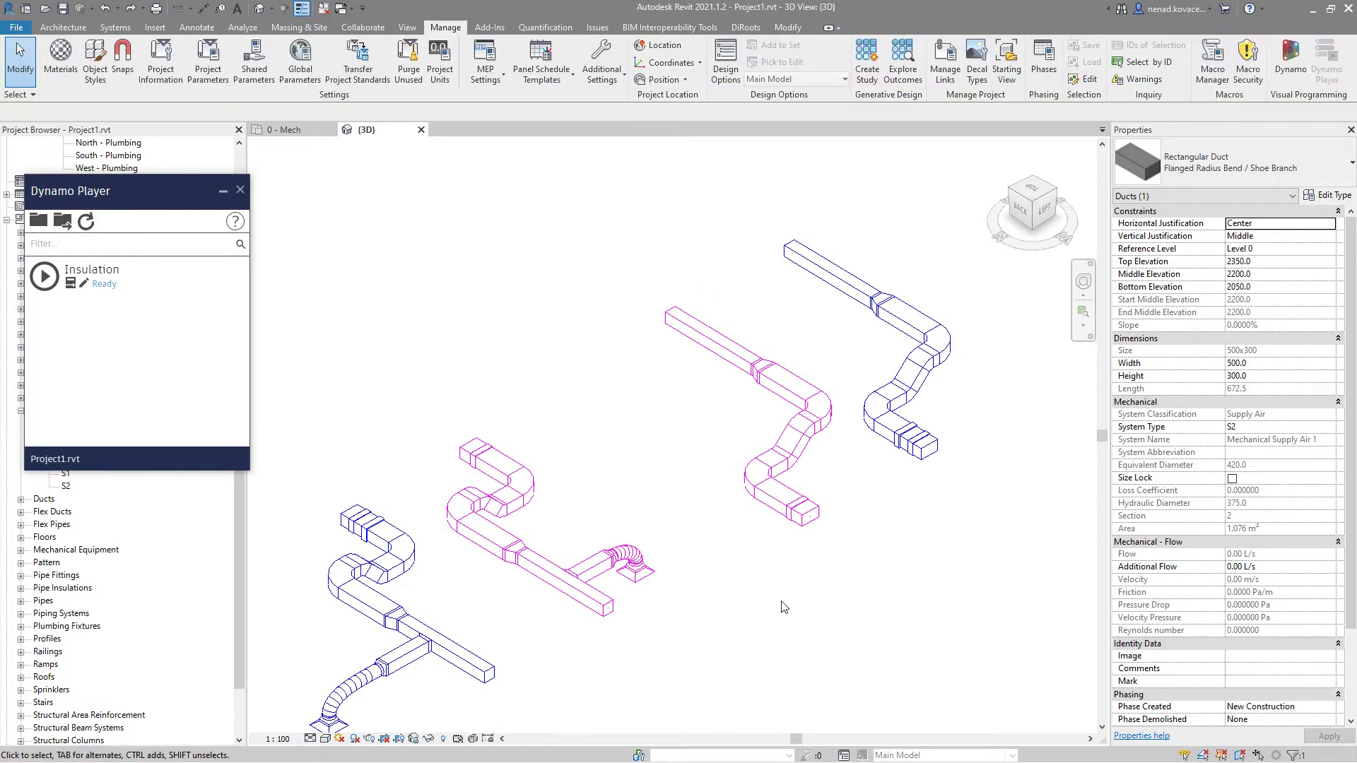
{"action": "middle_click_drag", "start_coordinate": [791, 597], "coordinate": [830, 521]}
Run the Insulation script and enter Fire Clad insulation with thickness 30
{"action": "left_click", "coordinate": [43, 276]}
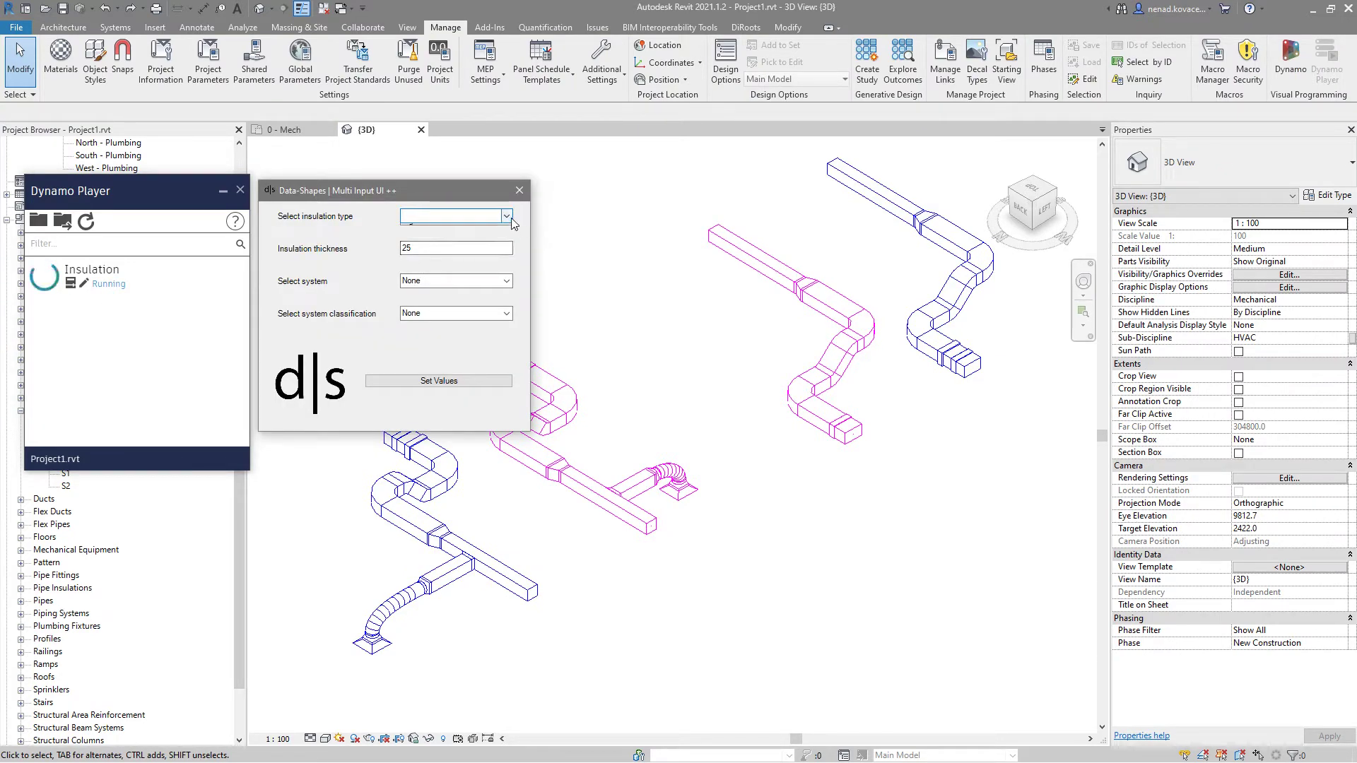
{"action": "left_click", "coordinate": [507, 216]}
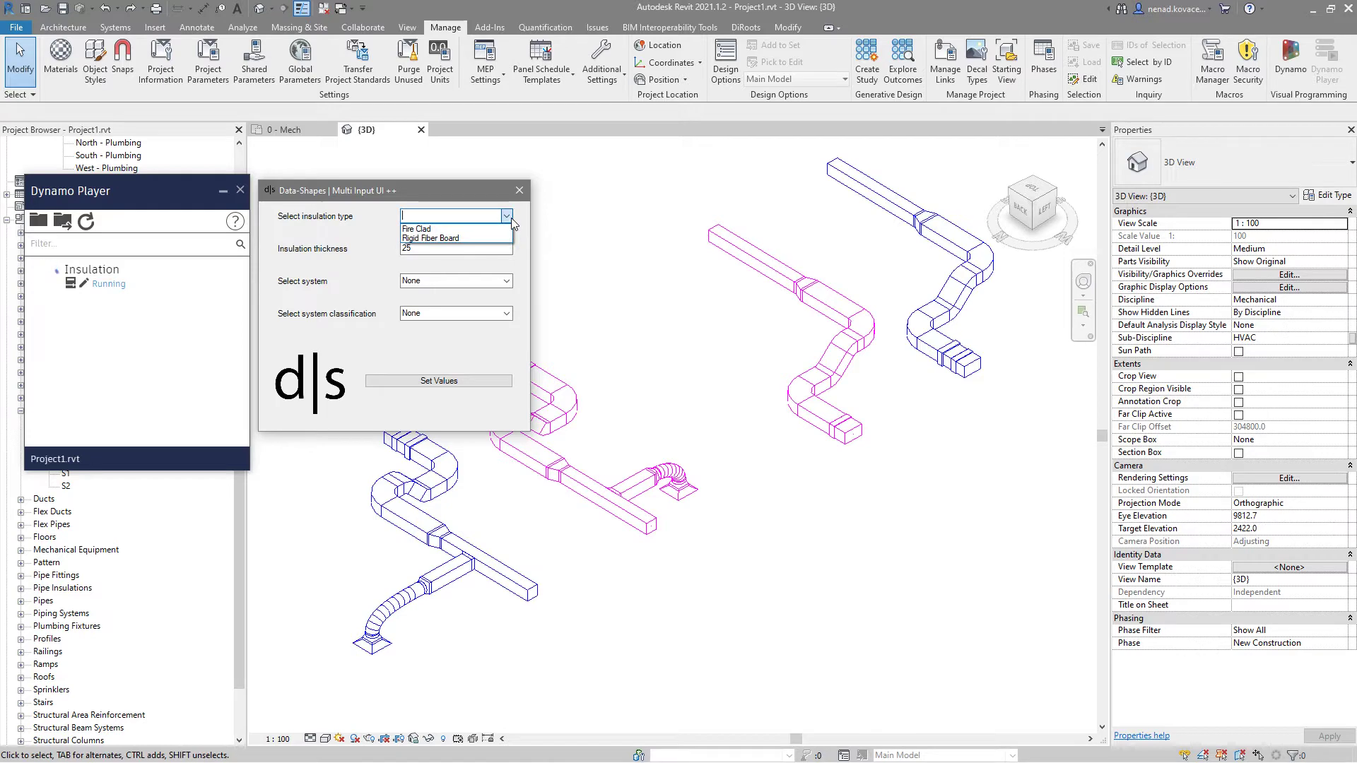
{"action": "left_click", "coordinate": [460, 229]}
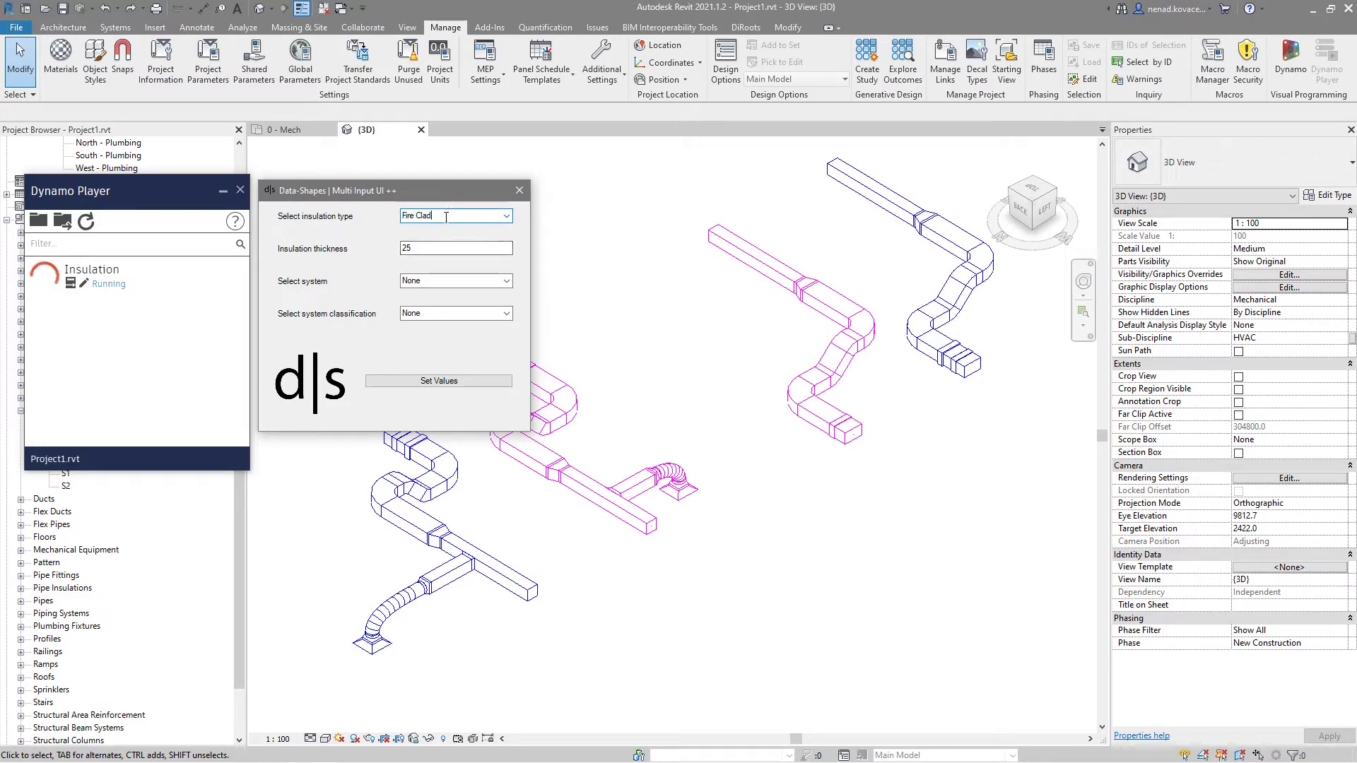
{"action": "key", "text": "Tab"}
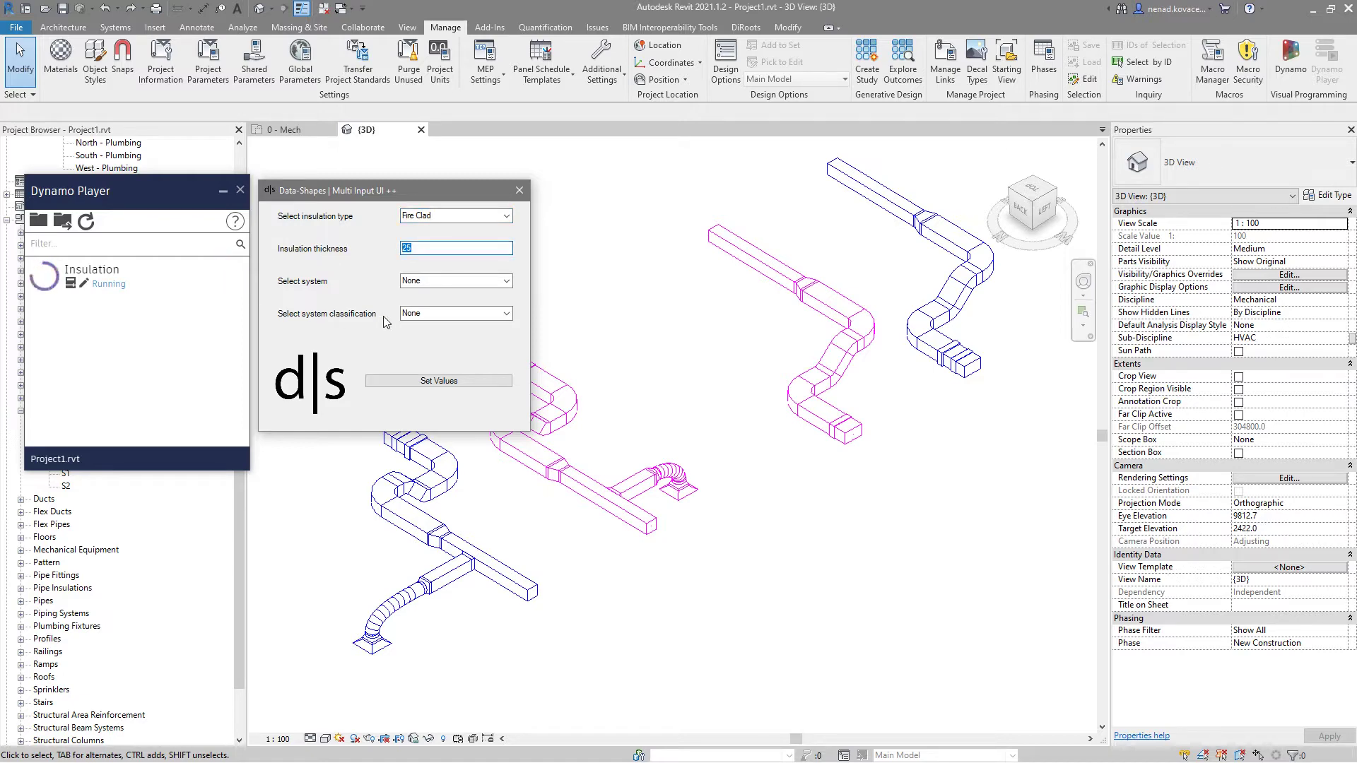
{"action": "type", "text": "30"}
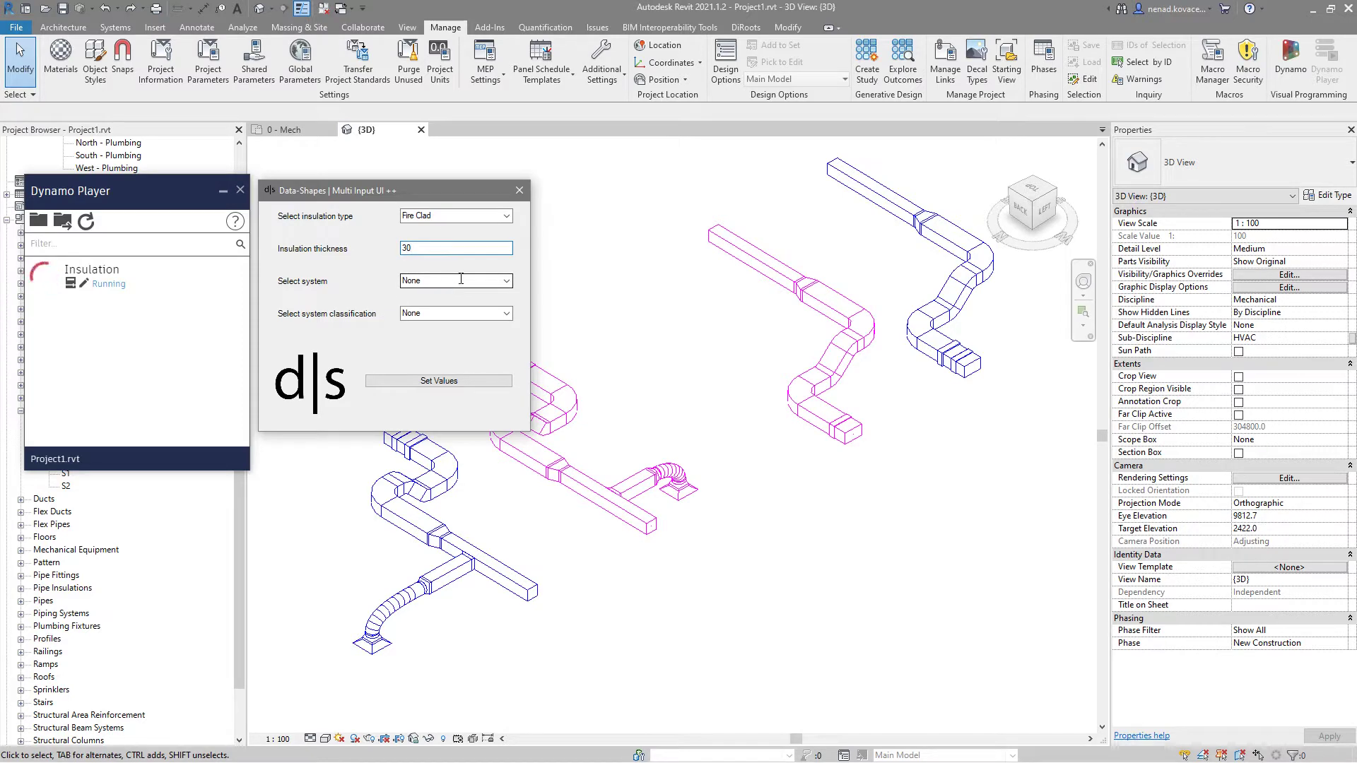
Choose system S1 and leave the system classification at None
{"action": "left_click", "coordinate": [505, 282]}
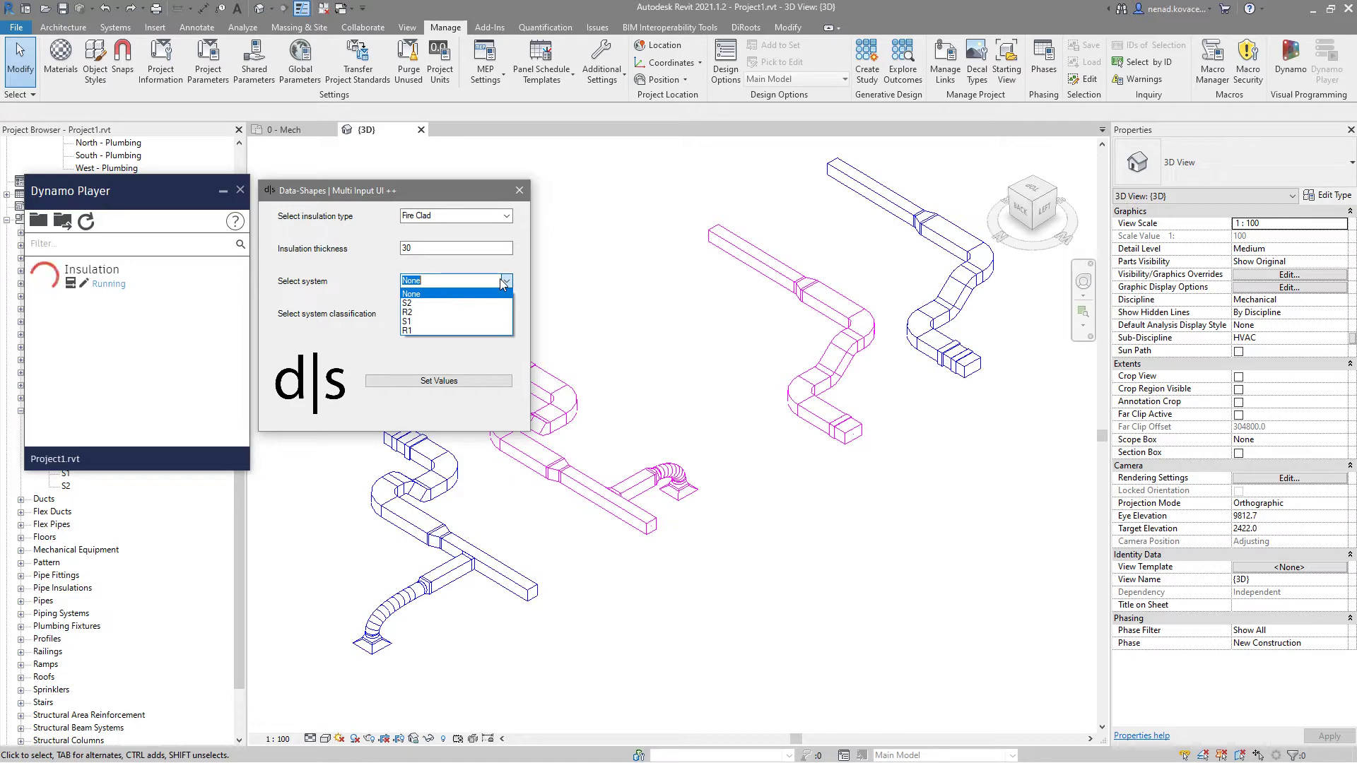
{"action": "left_click", "coordinate": [503, 292]}
{"action": "left_click", "coordinate": [508, 315]}
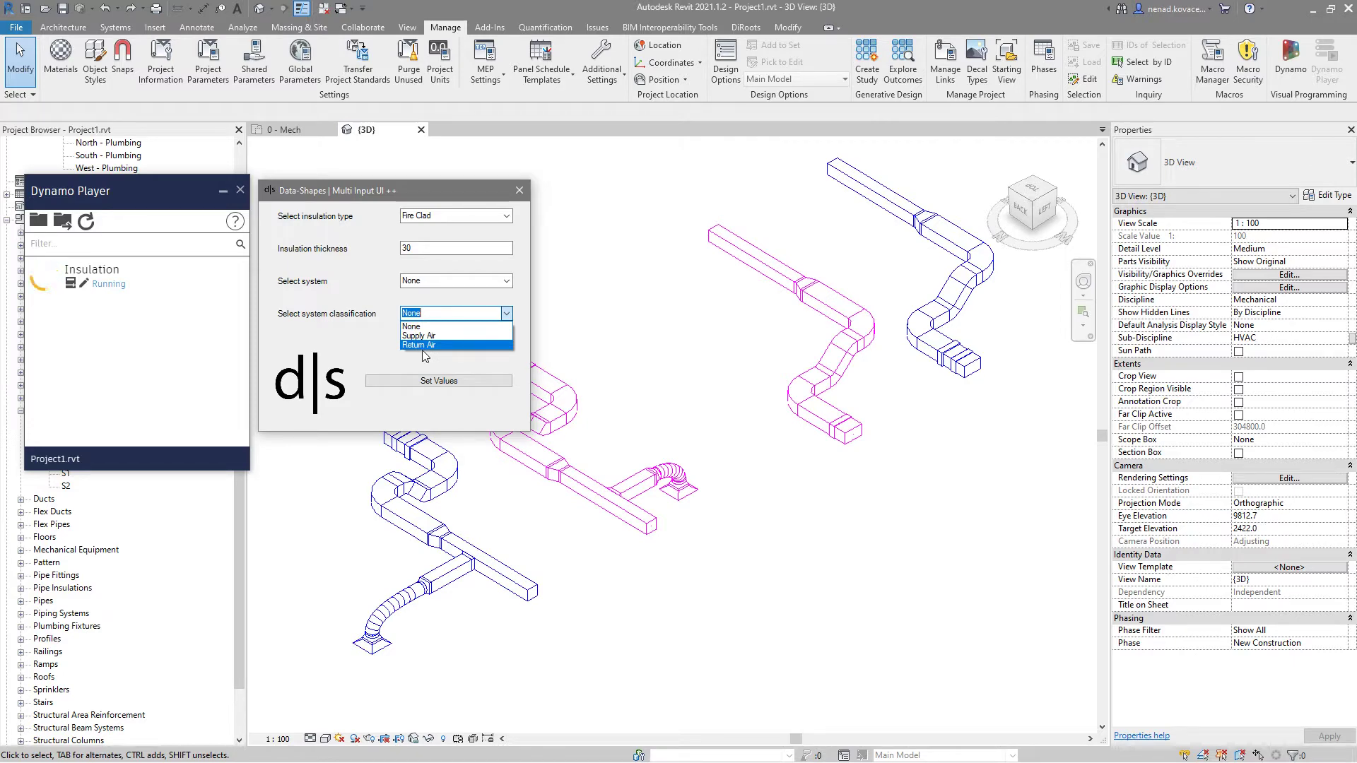
{"action": "left_click", "coordinate": [508, 313]}
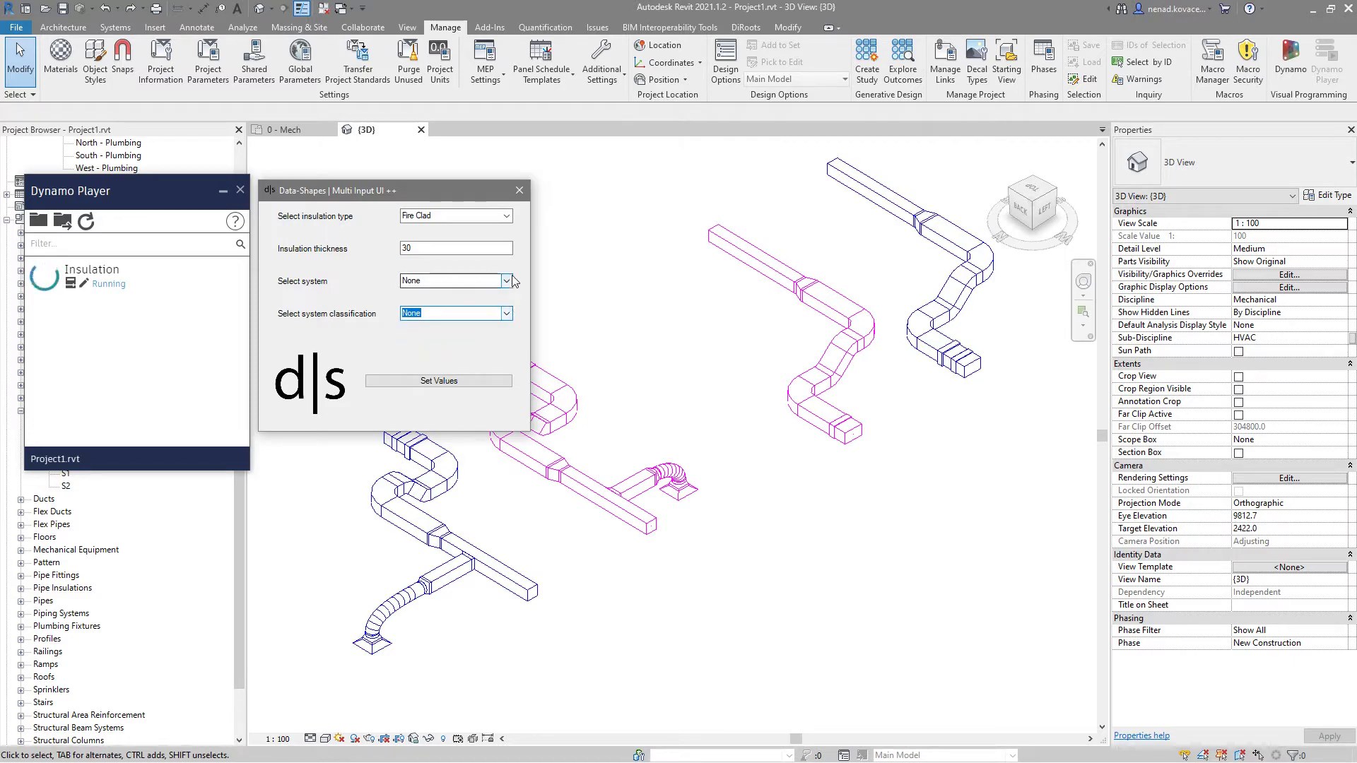
{"action": "left_click", "coordinate": [508, 280]}
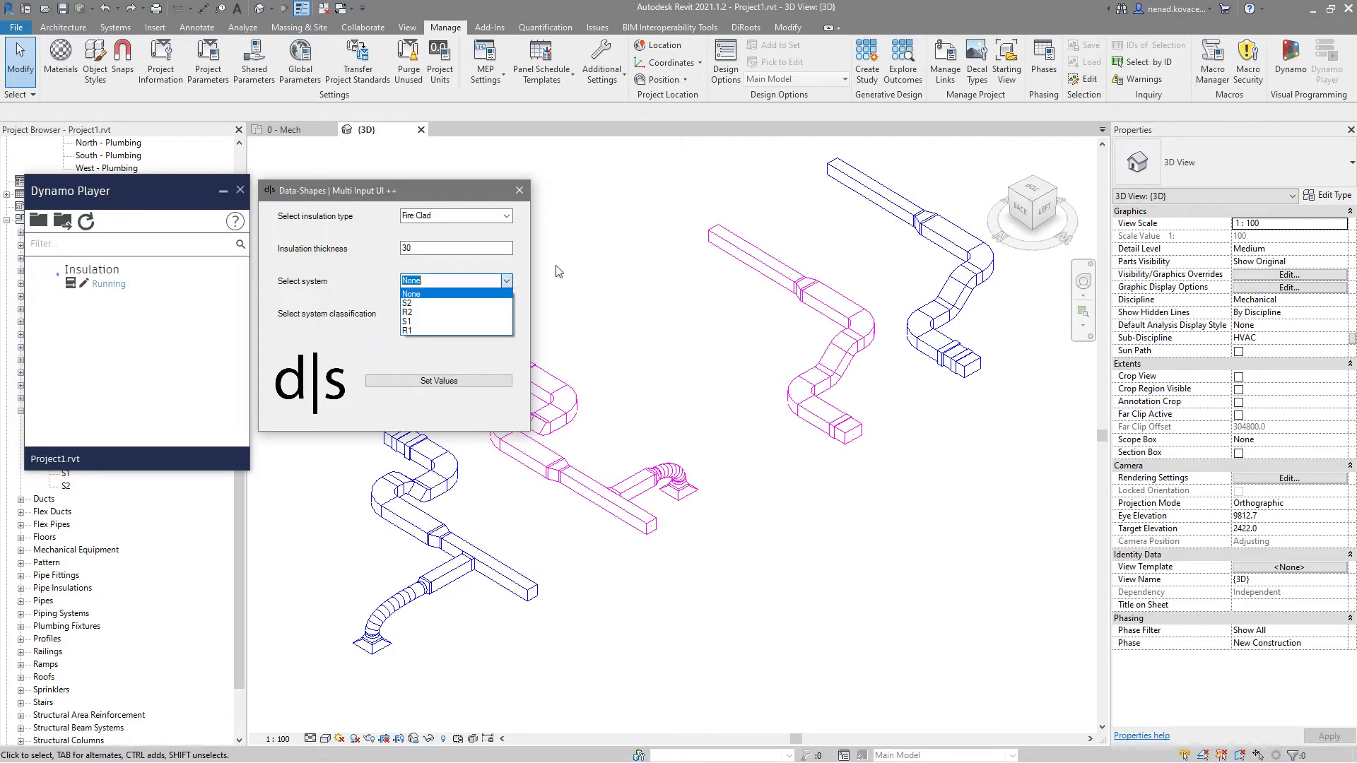
{"action": "left_click", "coordinate": [493, 321]}
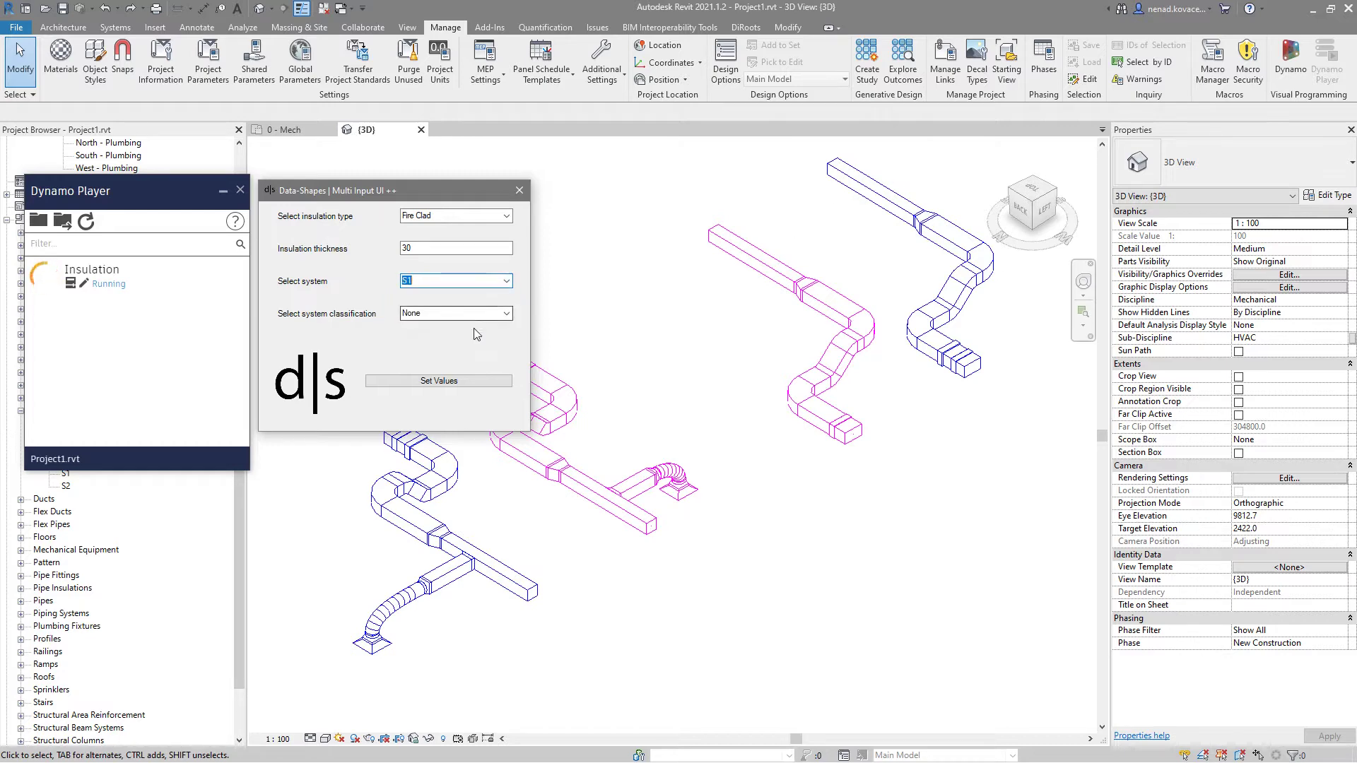
Apply the values, then confirm an S1 duct's insulation is 30 mm Fire Clad
{"action": "left_click", "coordinate": [447, 382]}
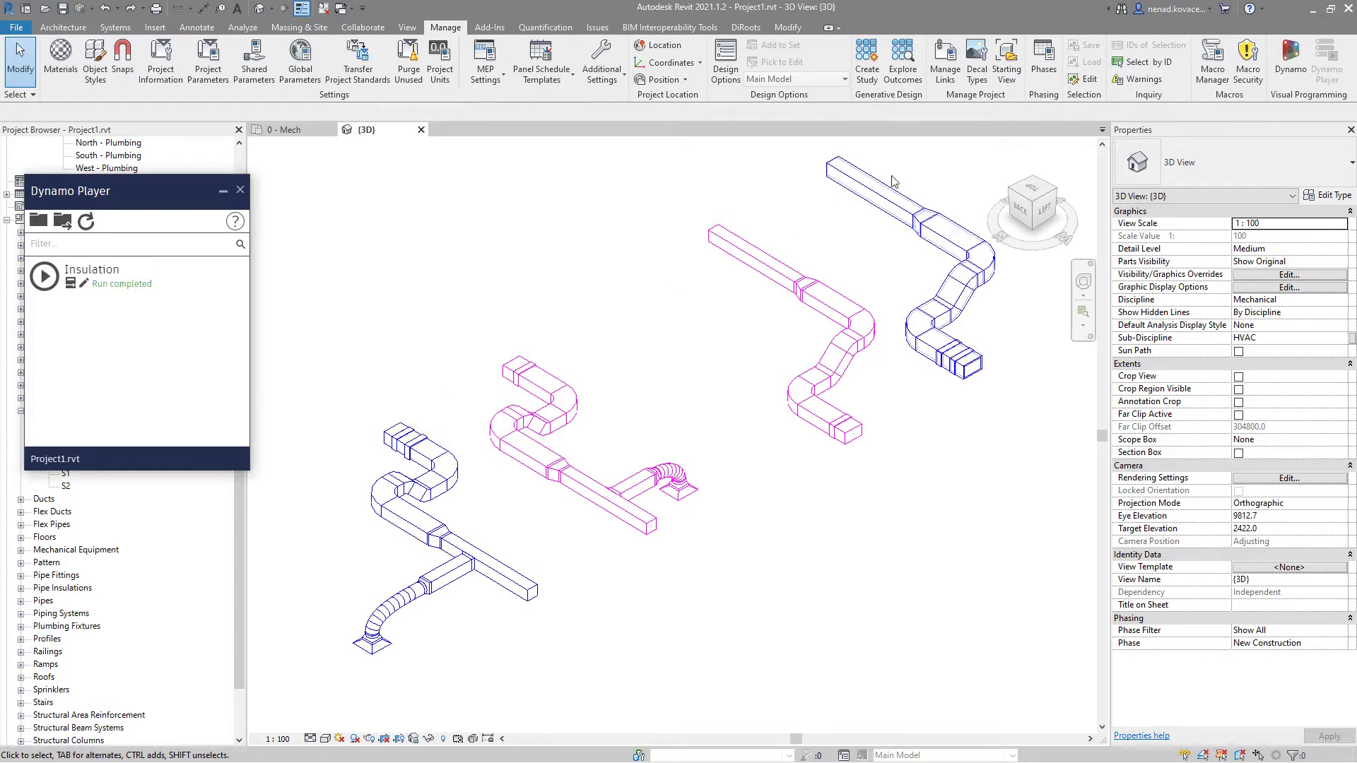
{"action": "left_click", "coordinate": [890, 207]}
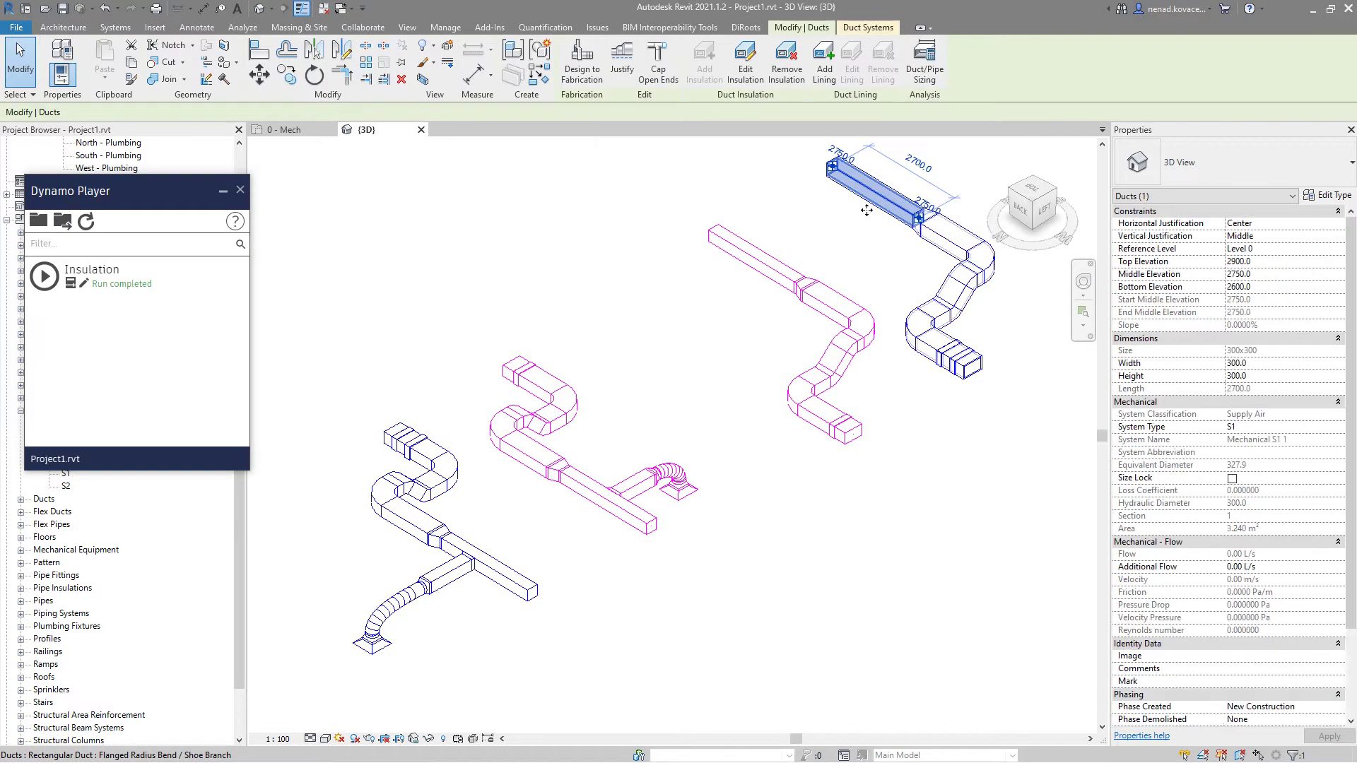
{"action": "scroll", "coordinate": [936, 461], "scroll_direction": "up", "scroll_amount": 5}
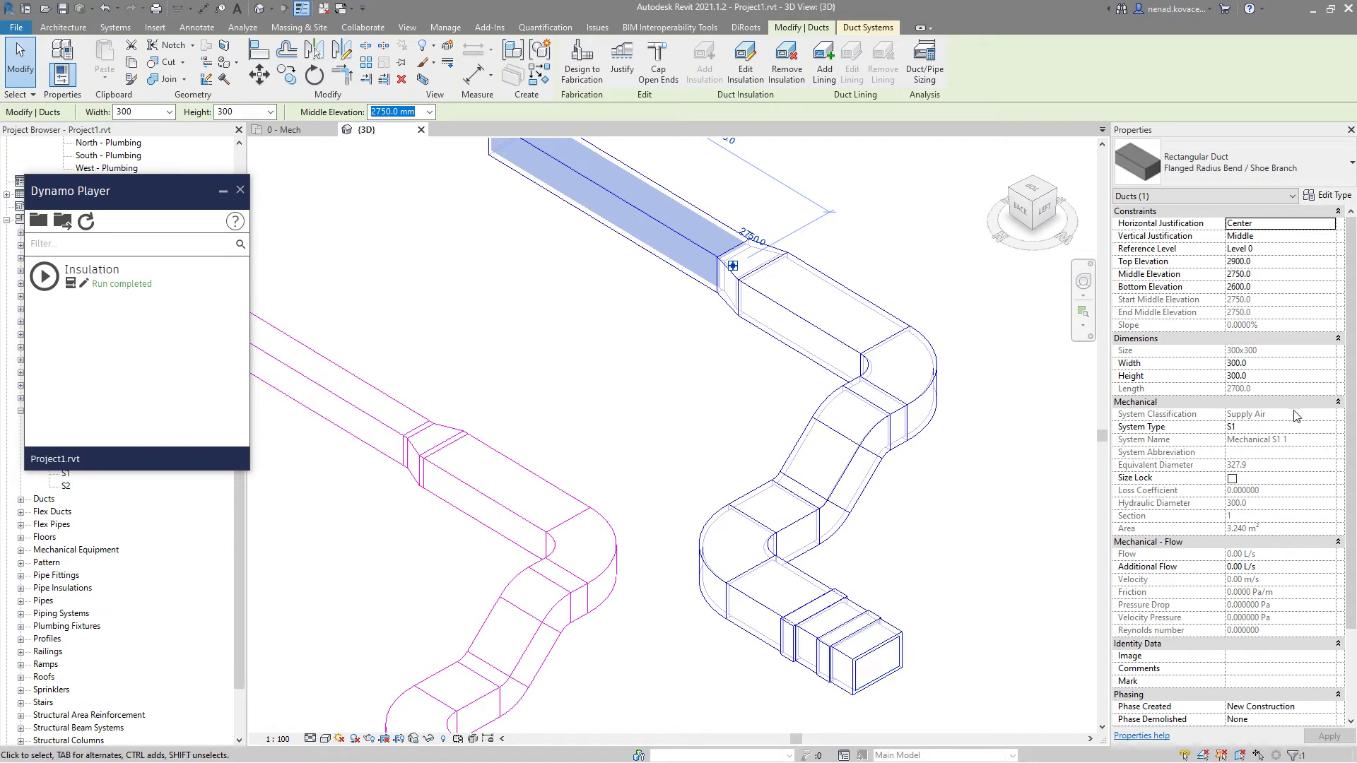
{"action": "left_click", "coordinate": [746, 63]}
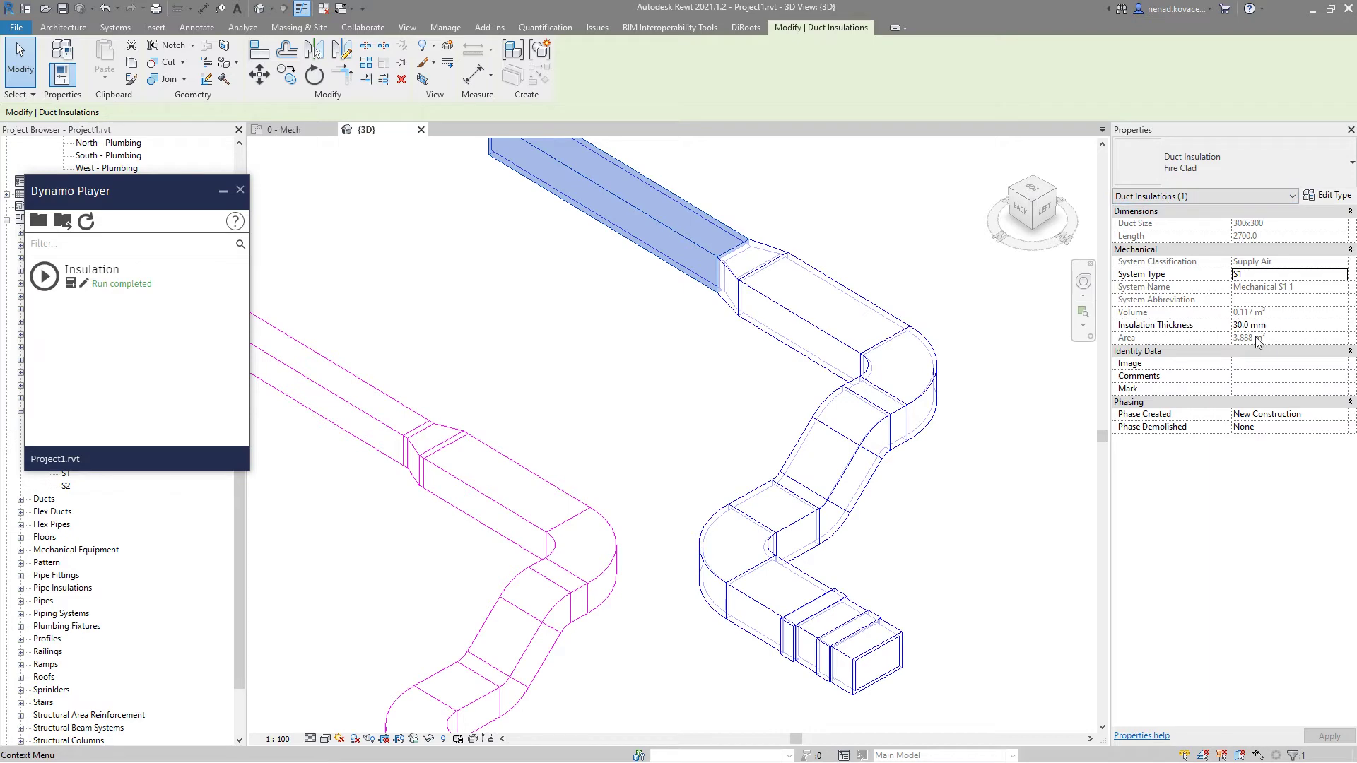
{"action": "key", "text": "Escape"}
{"action": "scroll", "coordinate": [912, 318], "scroll_direction": "down", "scroll_amount": 5}
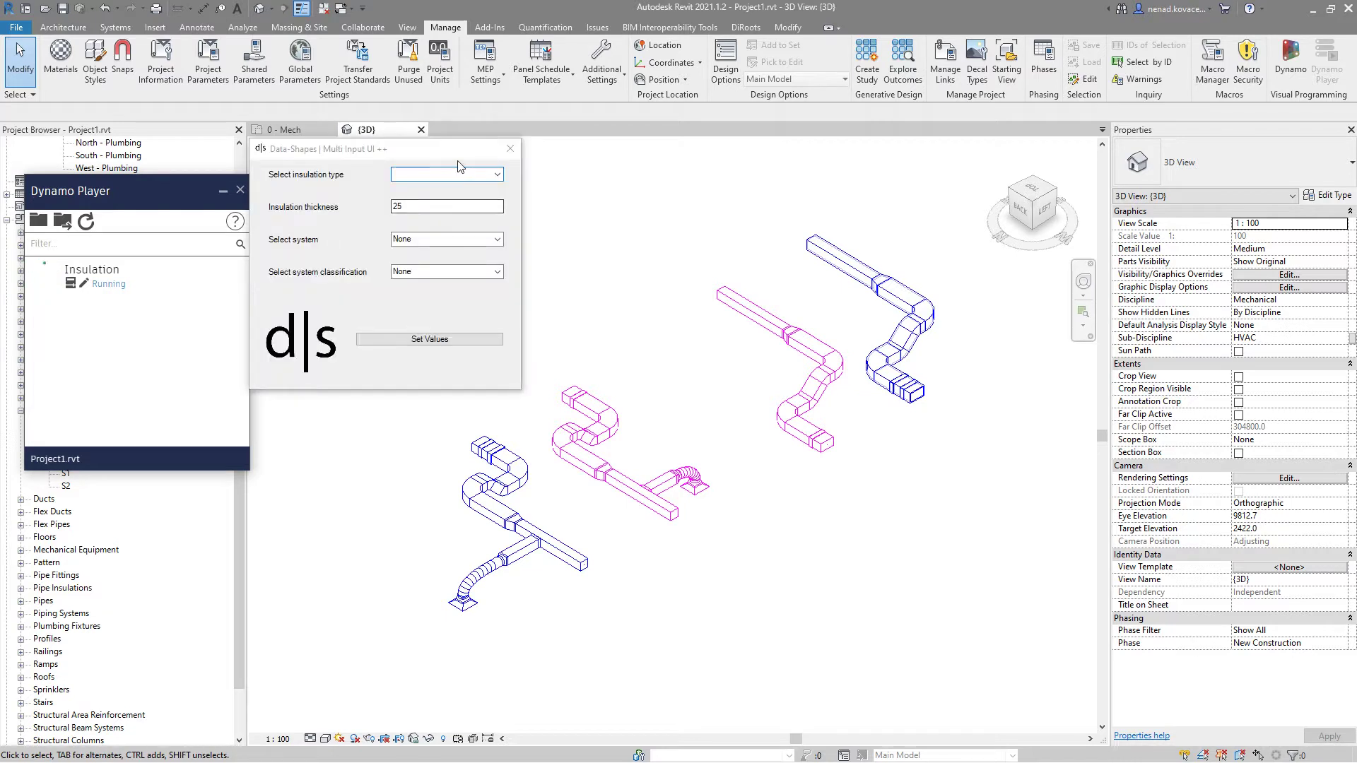
Run the script with 50 mm Rigid Fiber Board insulation for system R1
{"action": "left_click", "coordinate": [516, 225]}
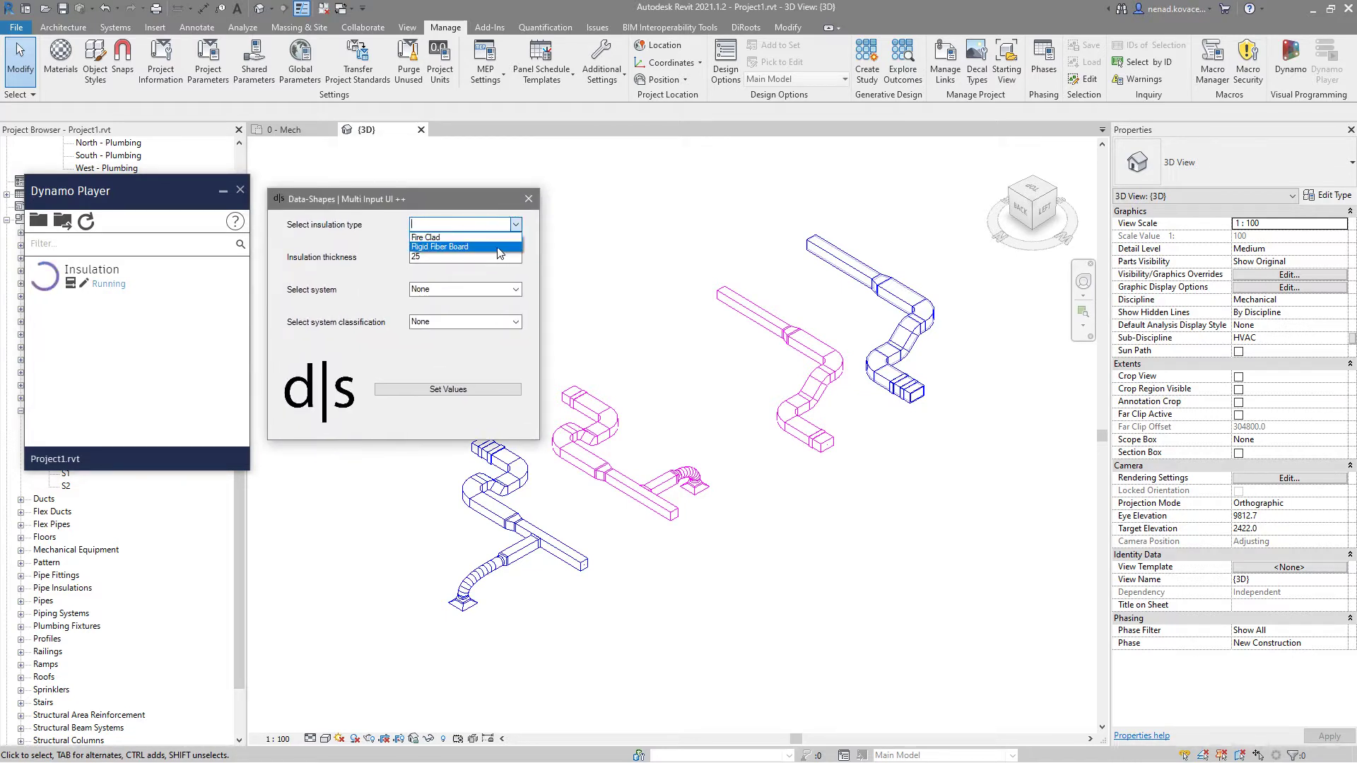
{"action": "left_click", "coordinate": [492, 248]}
{"action": "key", "text": "Tab"}
{"action": "type", "text": "50"}
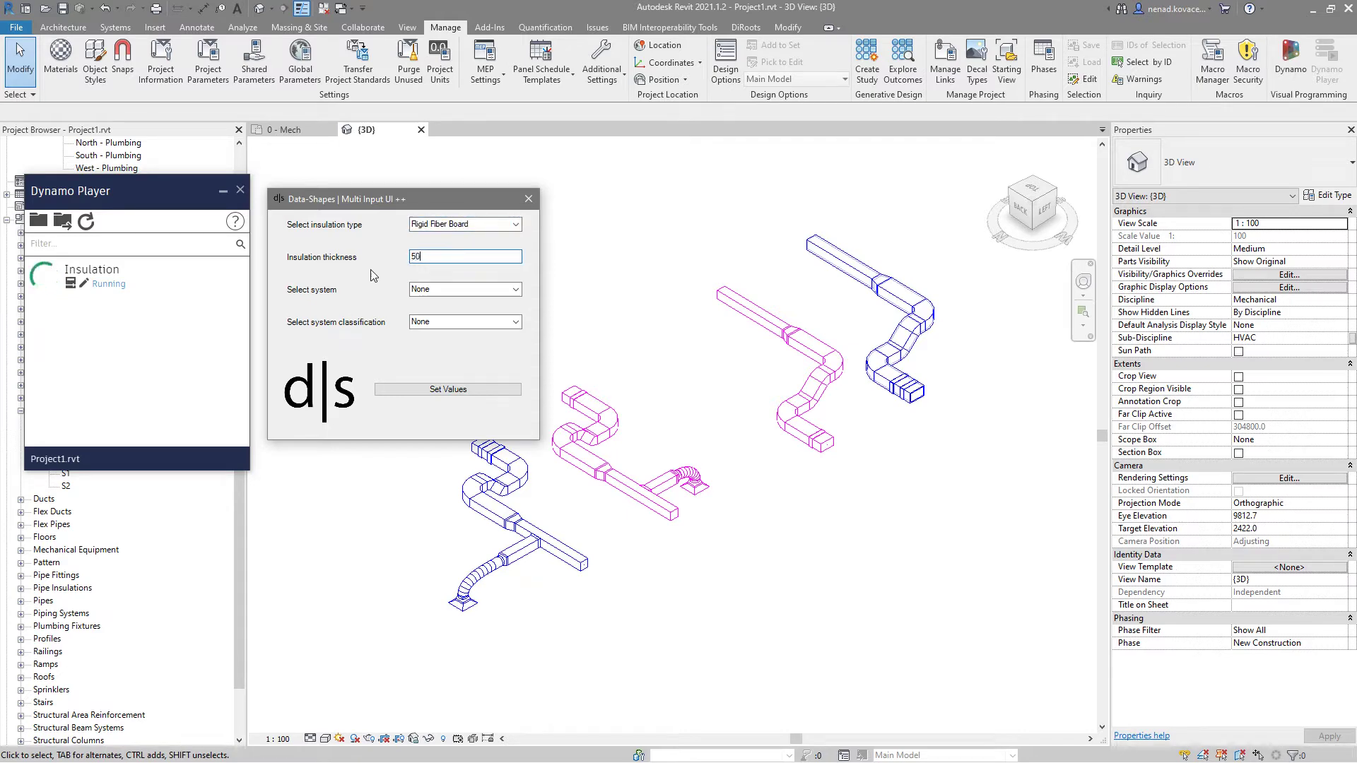
{"action": "left_click", "coordinate": [515, 290]}
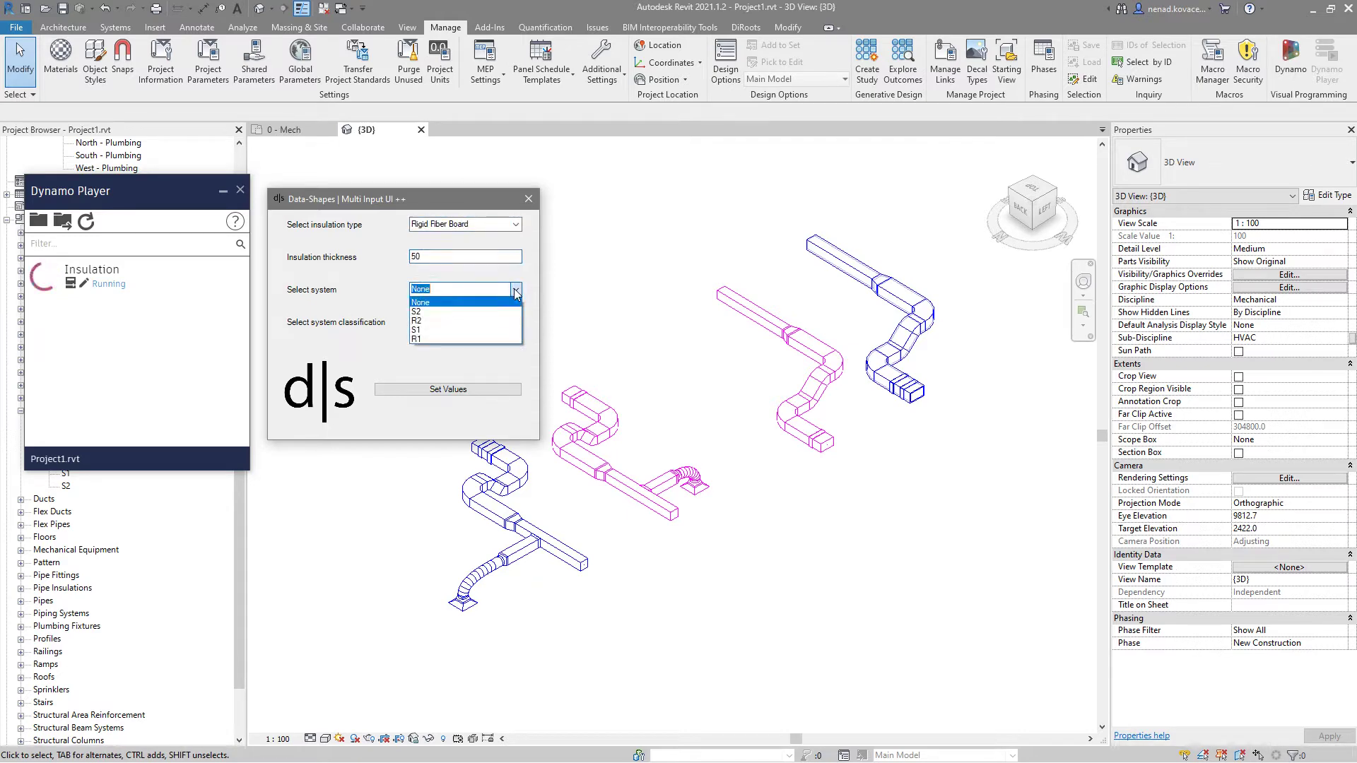
{"action": "left_click", "coordinate": [481, 339]}
{"action": "left_click", "coordinate": [463, 388]}
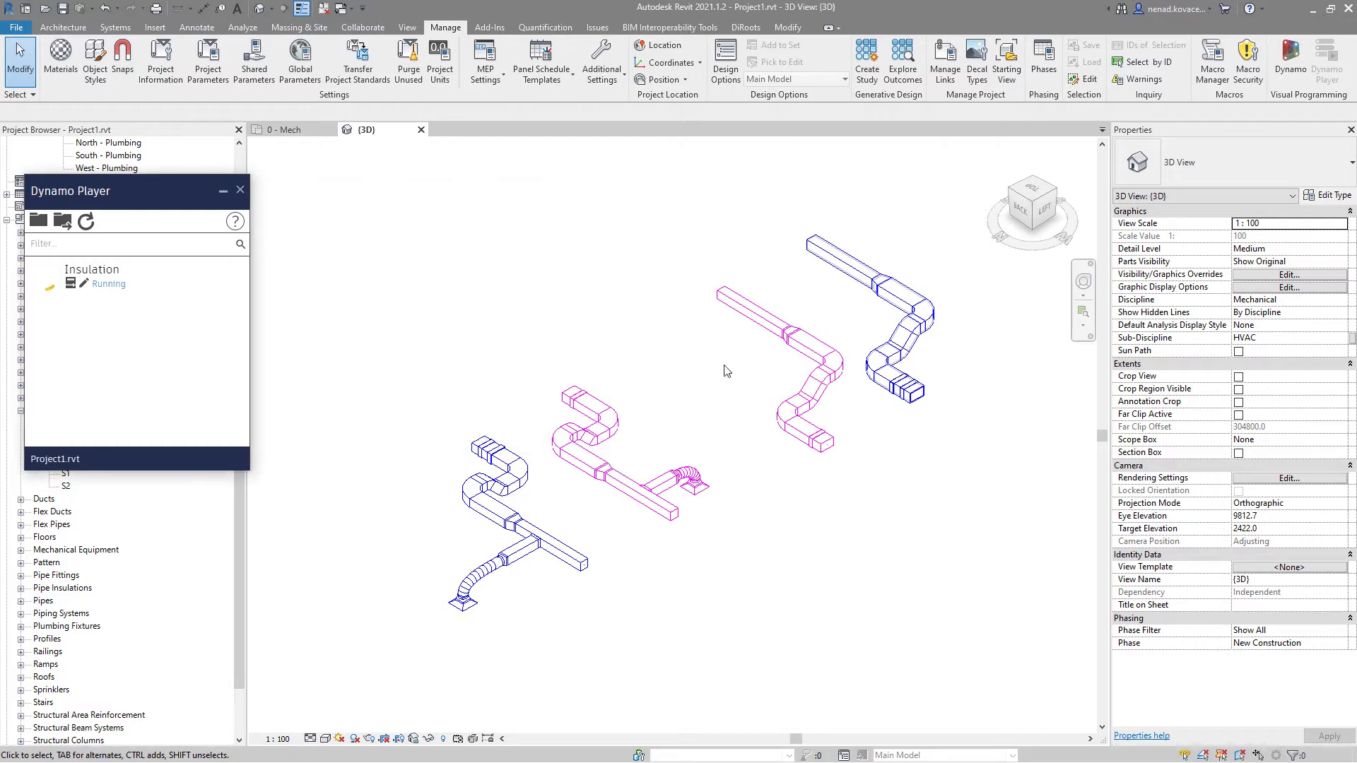
{"action": "scroll", "coordinate": [857, 322], "scroll_direction": "up", "scroll_amount": 3}
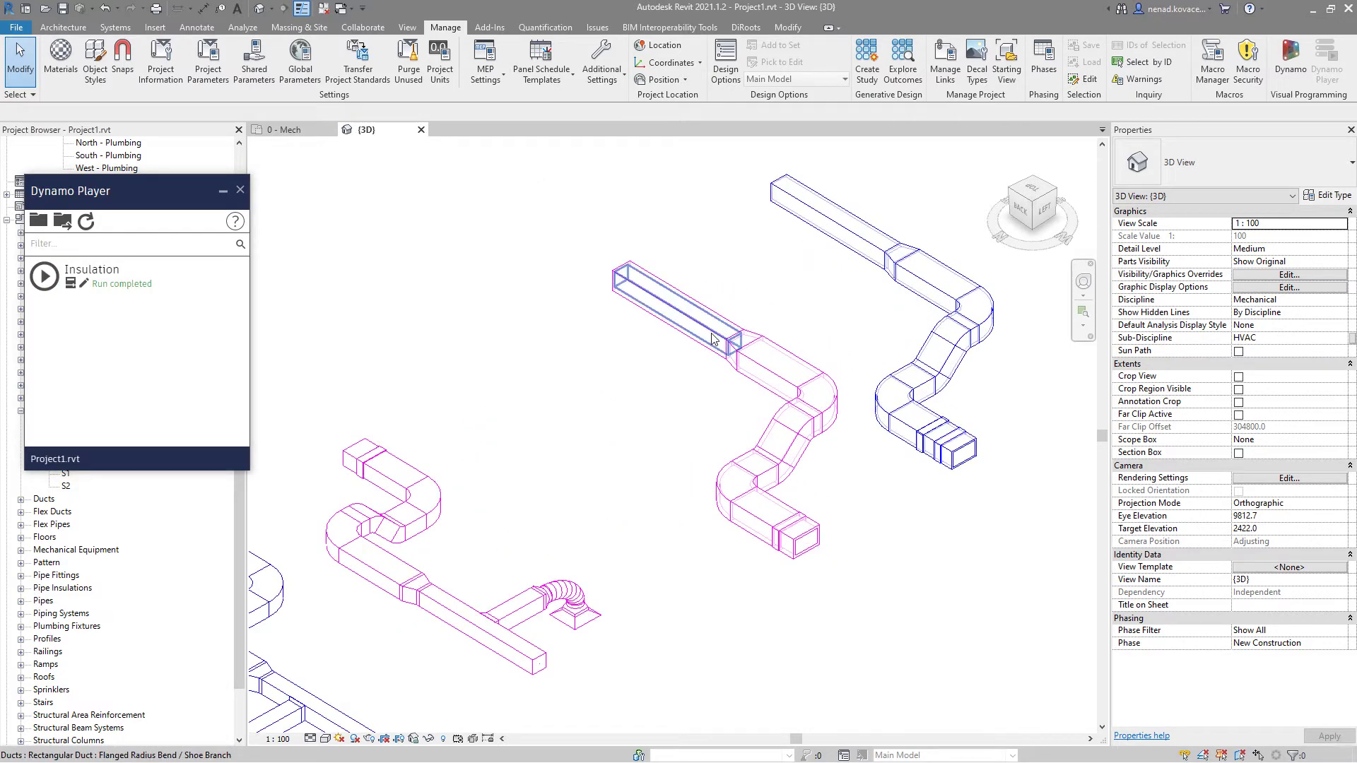
{"action": "left_click", "coordinate": [712, 339]}
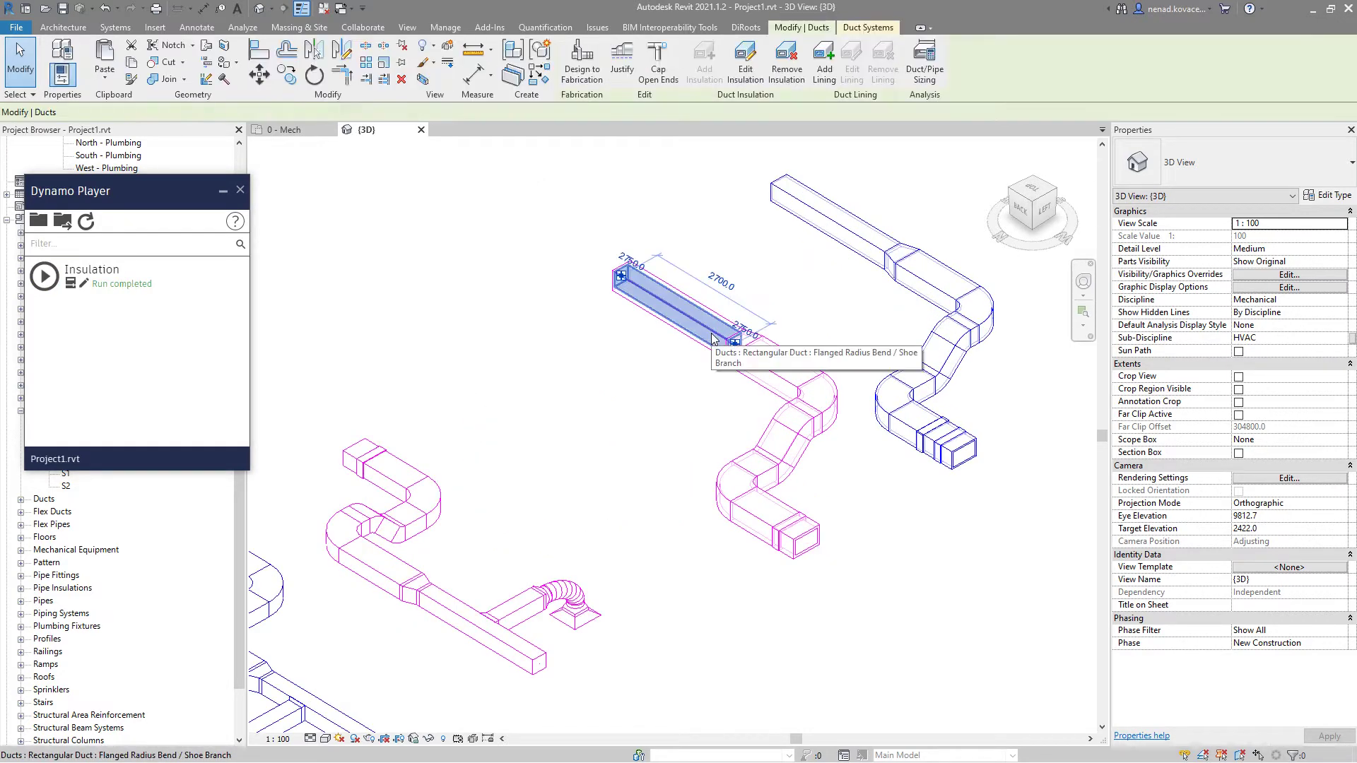
{"action": "left_click", "coordinate": [746, 63]}
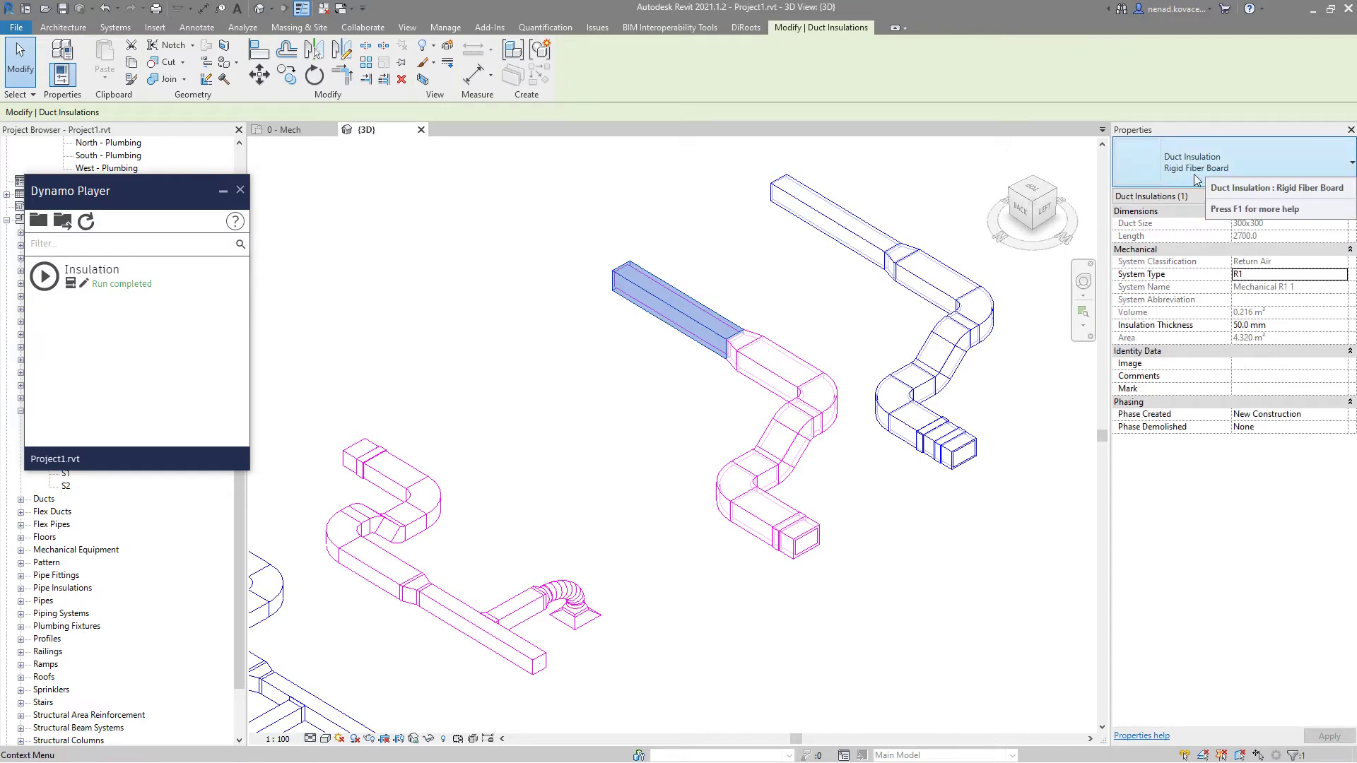
{"action": "left_click", "coordinate": [859, 322]}
{"action": "scroll", "coordinate": [876, 329], "scroll_direction": "down", "scroll_amount": 3}
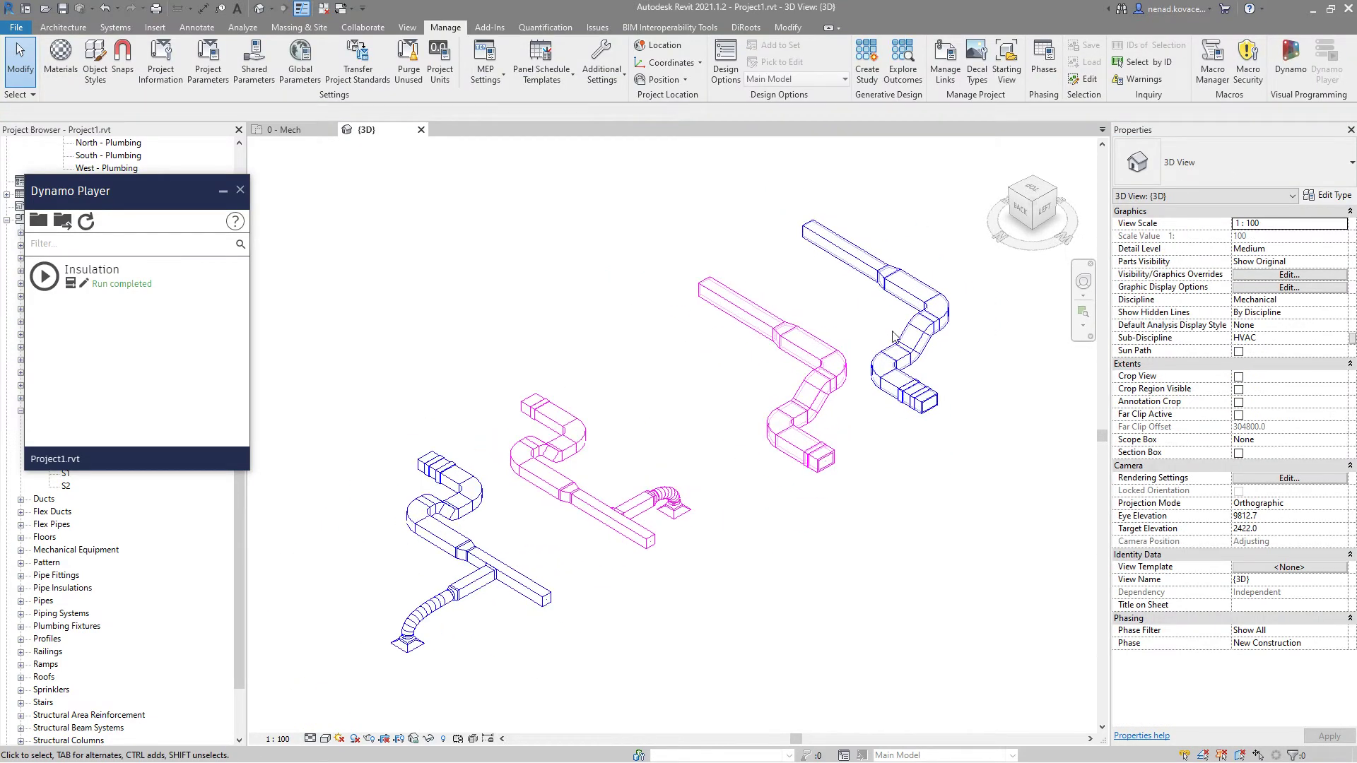
Undo both earlier insulation script runs and relaunch the Insulation script
{"action": "left_click", "coordinate": [118, 9]}
{"action": "left_click", "coordinate": [131, 43]}
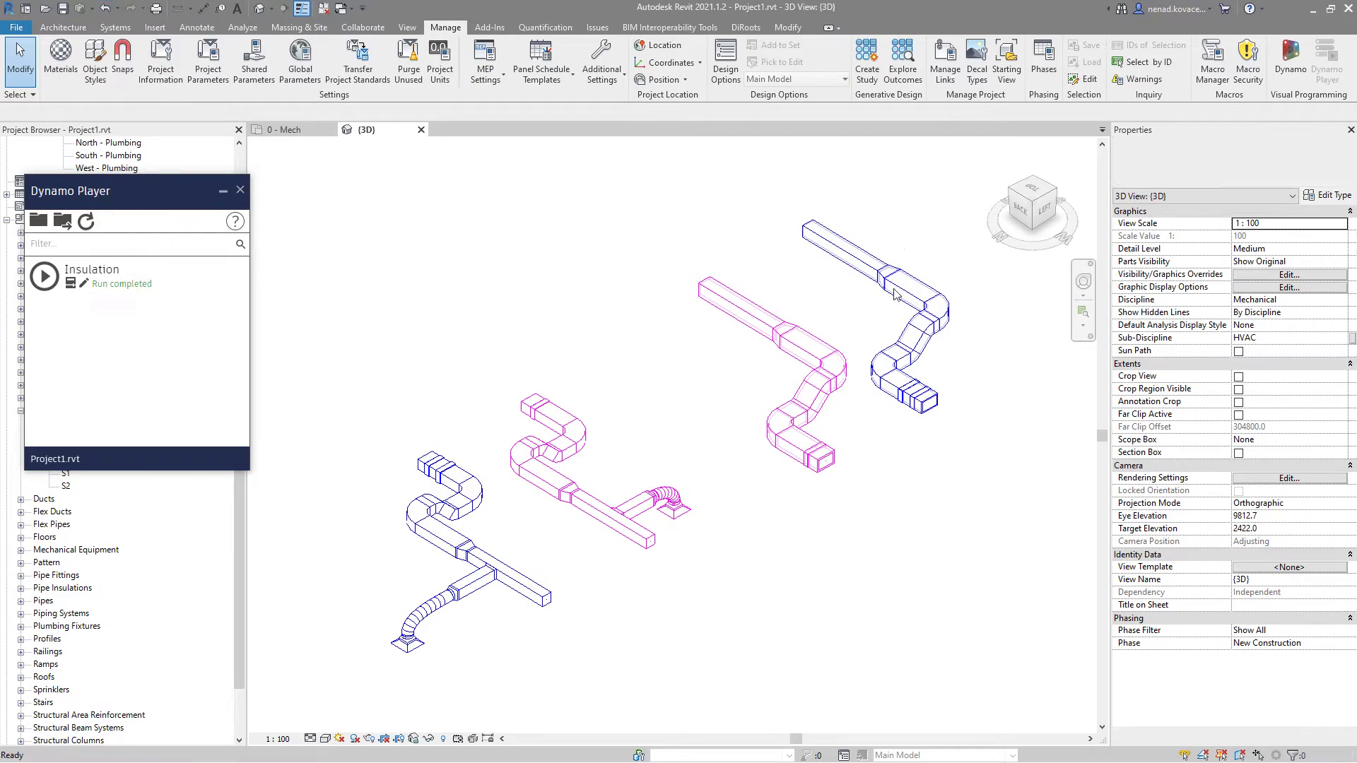
{"action": "left_click", "coordinate": [44, 276]}
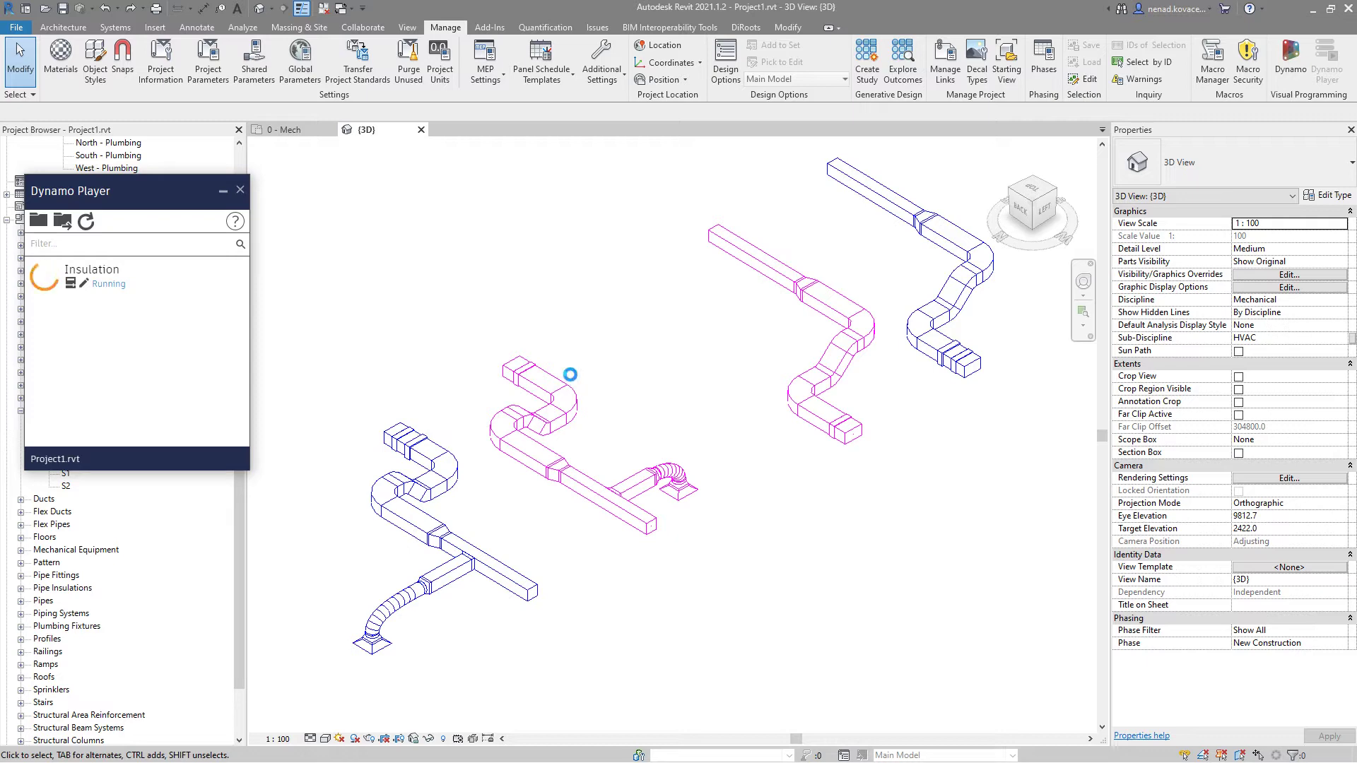
{"action": "left_click_drag", "start_coordinate": [459, 142], "coordinate": [504, 86]}
Apply 50 mm Fire Clad insulation to the Supply Air classification
{"action": "left_click", "coordinate": [535, 112]}
{"action": "left_click", "coordinate": [529, 122]}
{"action": "double_click", "coordinate": [504, 140]}
{"action": "type", "text": "50"}
{"action": "left_click", "coordinate": [499, 208]}
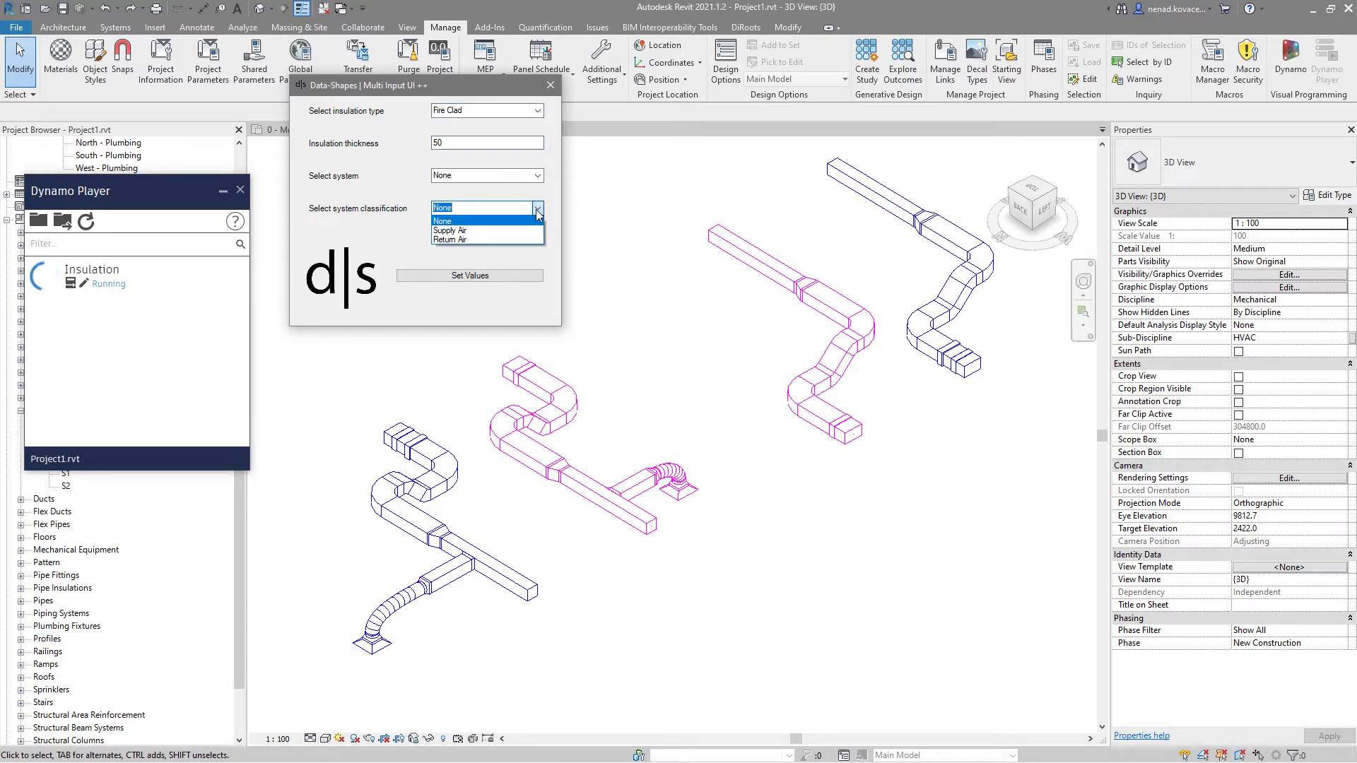
{"action": "left_click", "coordinate": [465, 231]}
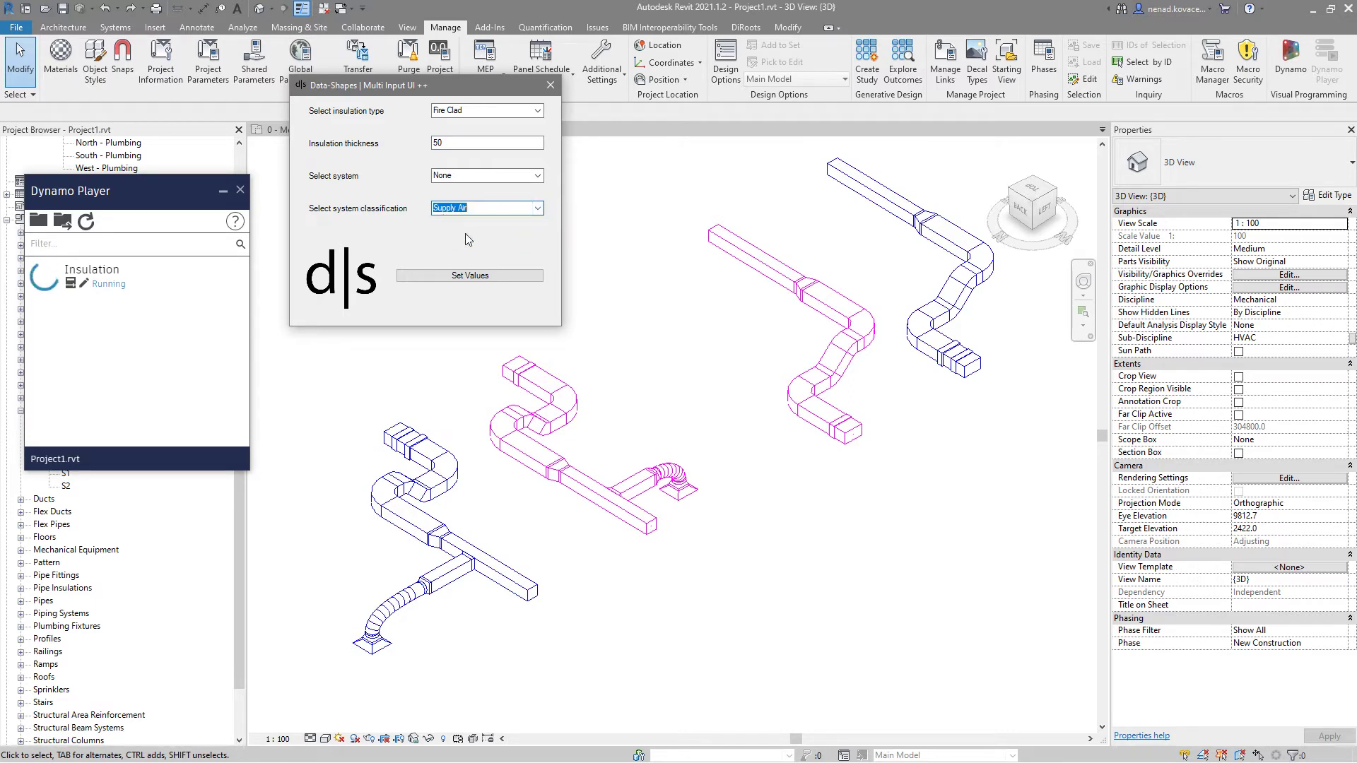
{"action": "left_click", "coordinate": [479, 277]}
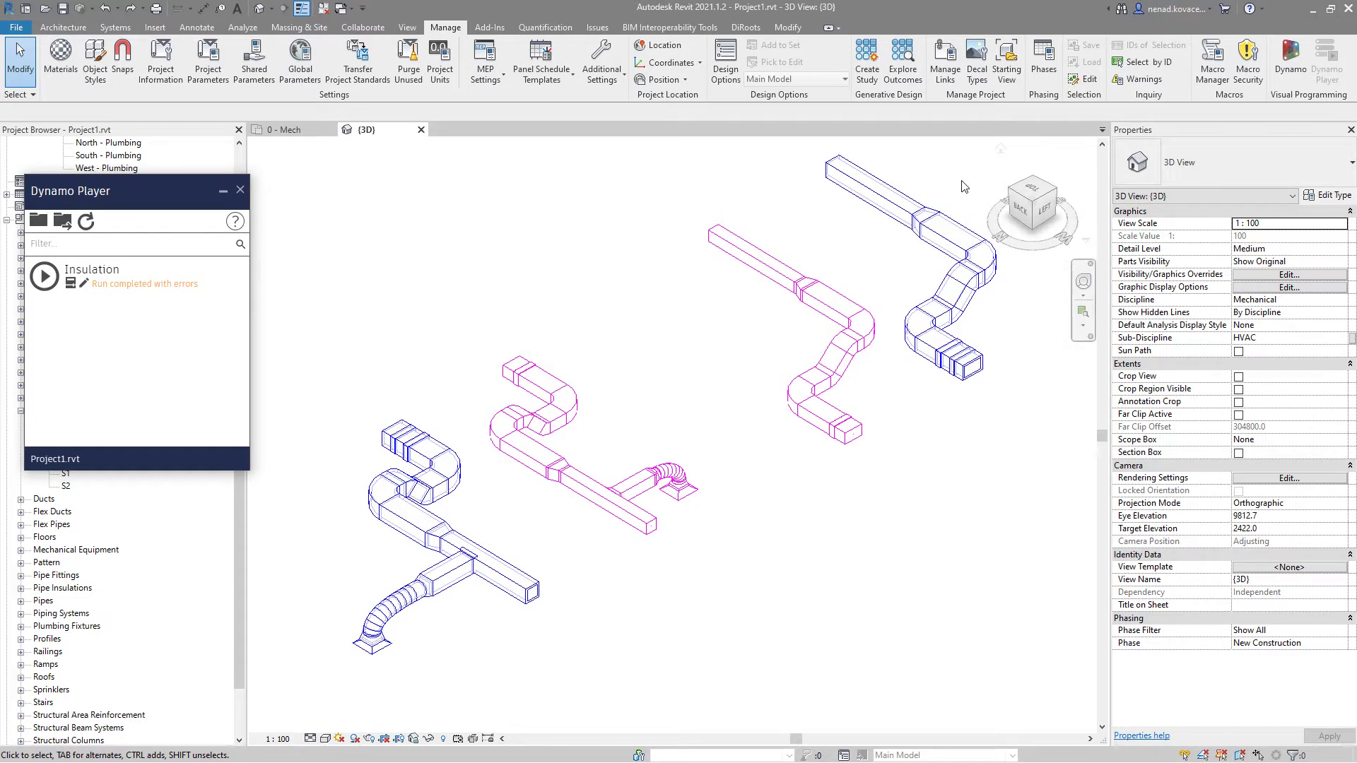
Verify the supply duct and S2 flex duct both carry 50 mm Fire Clad insulation
{"action": "scroll", "coordinate": [912, 222], "scroll_direction": "up", "scroll_amount": 4}
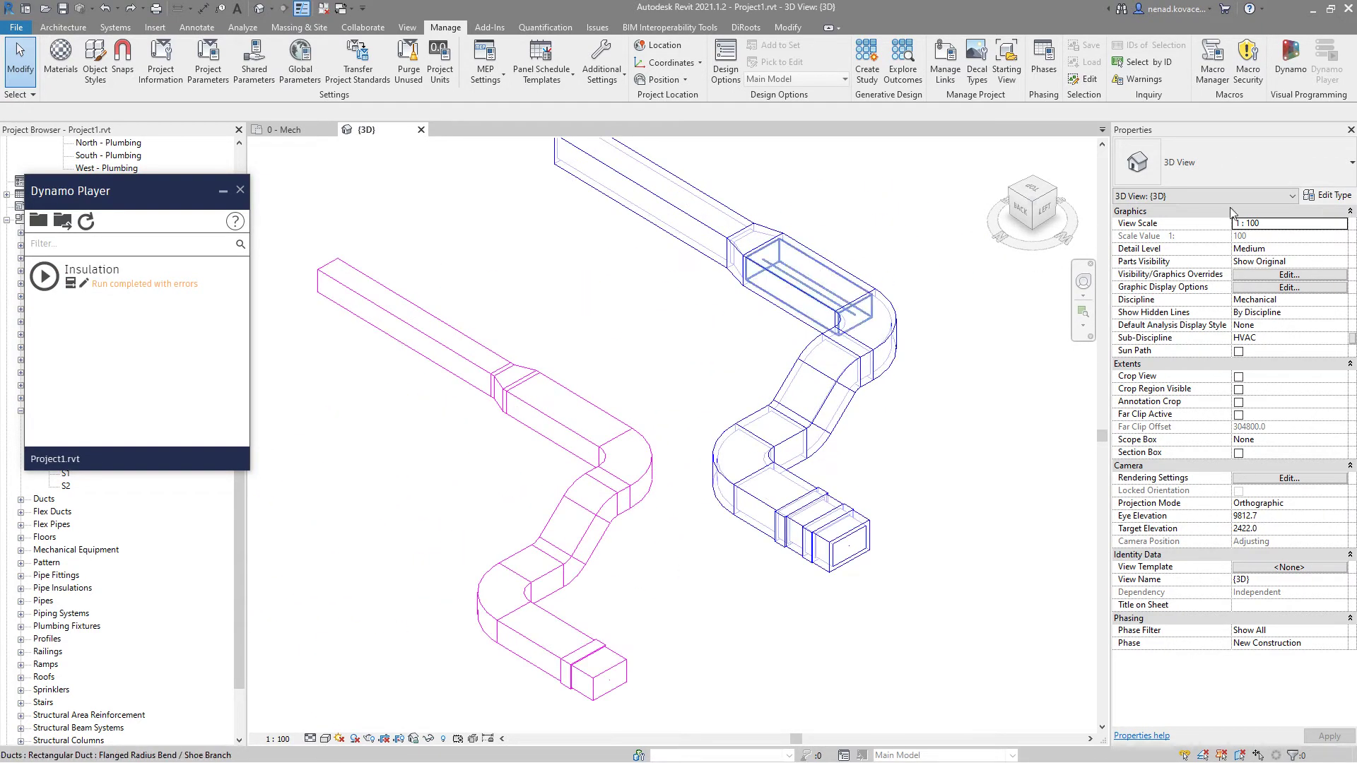
{"action": "left_click", "coordinate": [813, 272]}
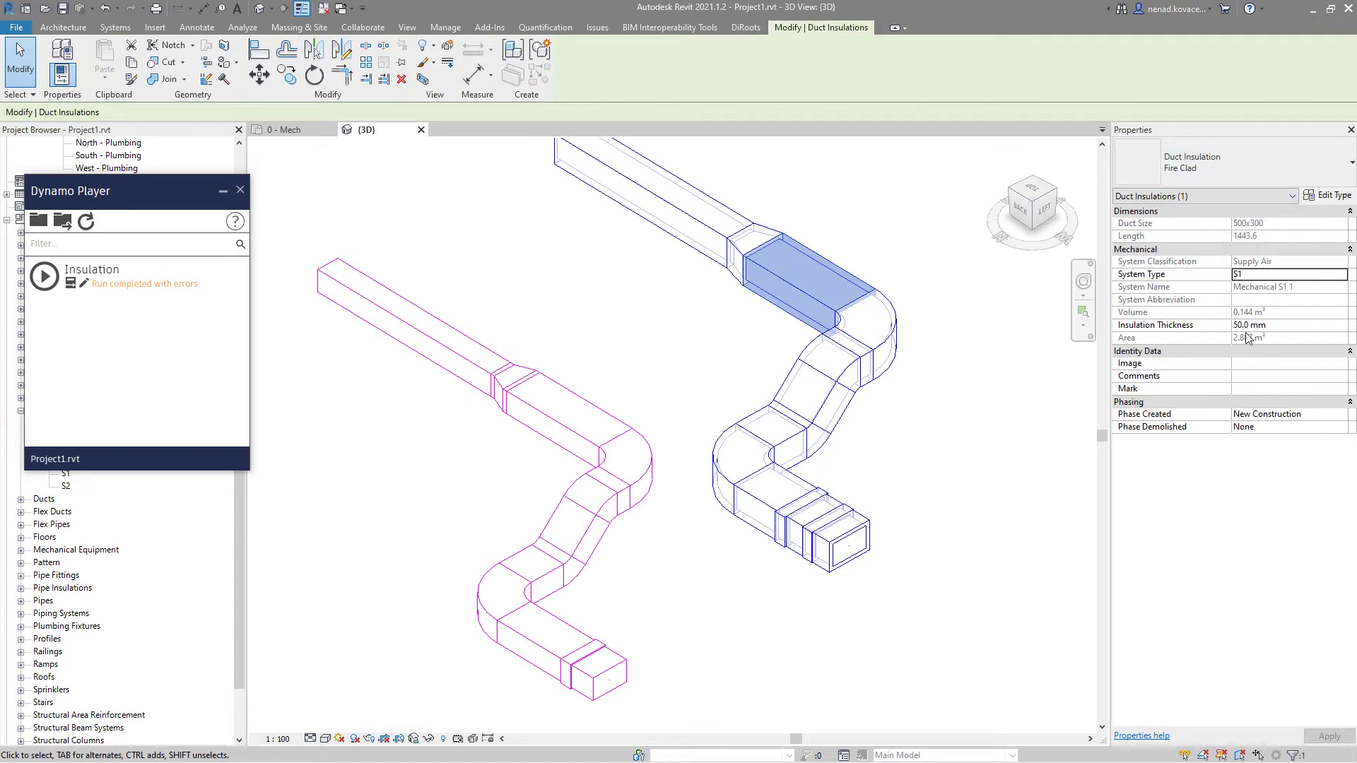
{"action": "scroll", "coordinate": [938, 358], "scroll_direction": "down", "scroll_amount": 3}
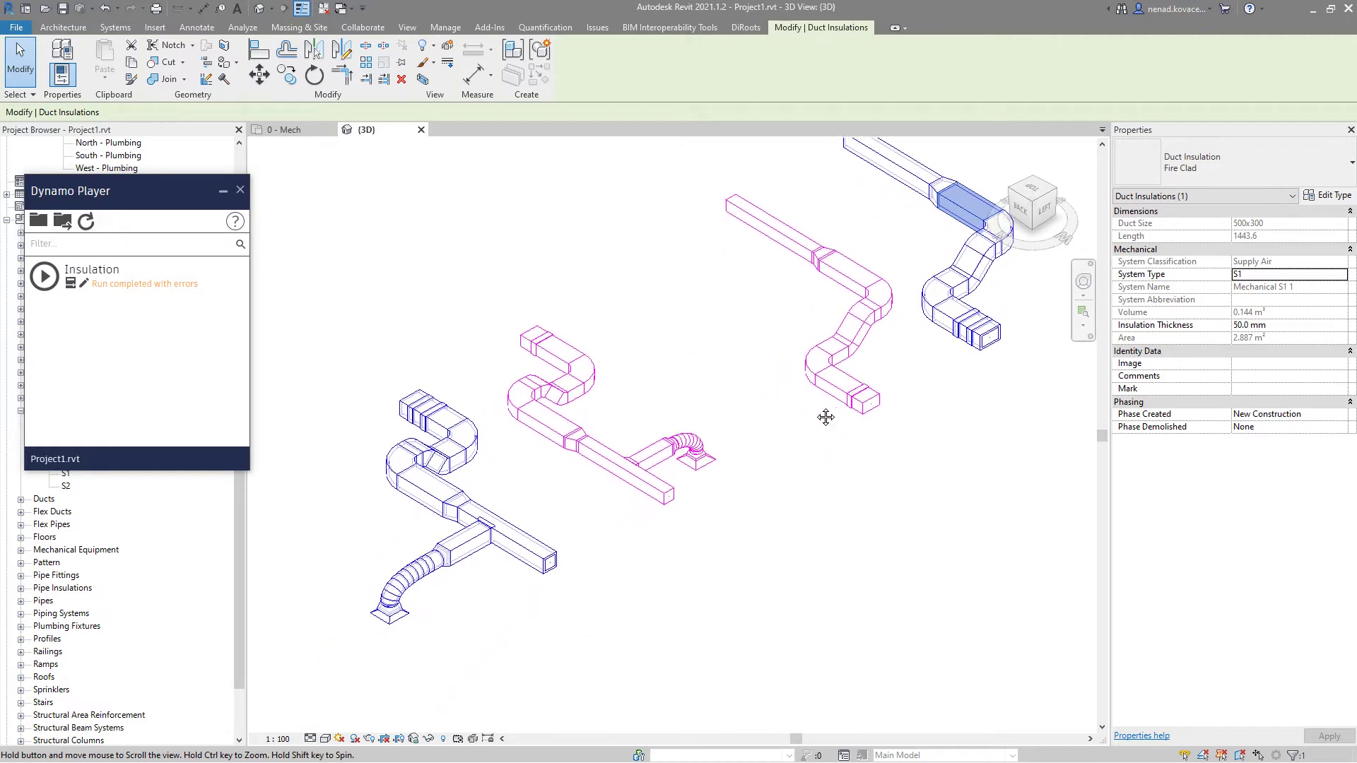
{"action": "scroll", "coordinate": [431, 621], "scroll_direction": "up", "scroll_amount": 4}
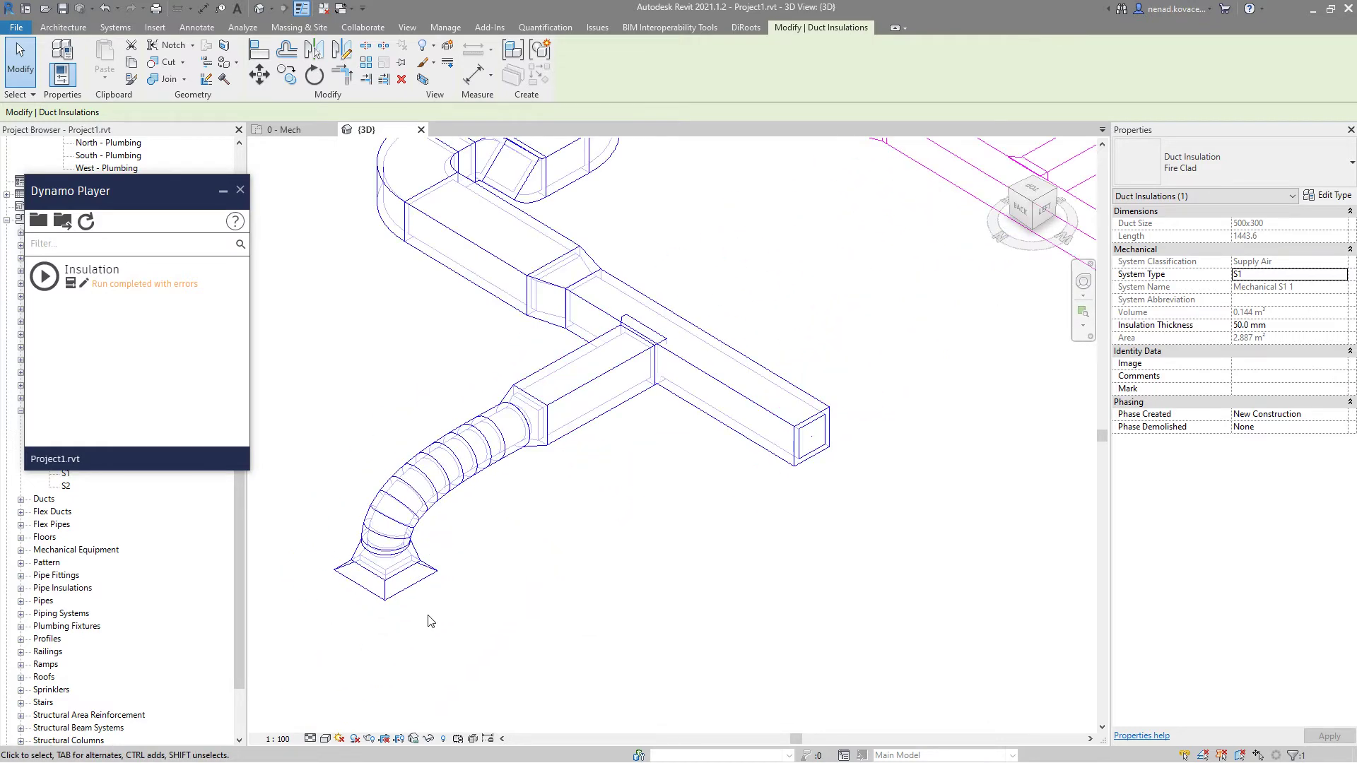
{"action": "middle_click_drag", "start_coordinate": [430, 621], "coordinate": [614, 364]}
{"action": "left_click", "coordinate": [613, 364]}
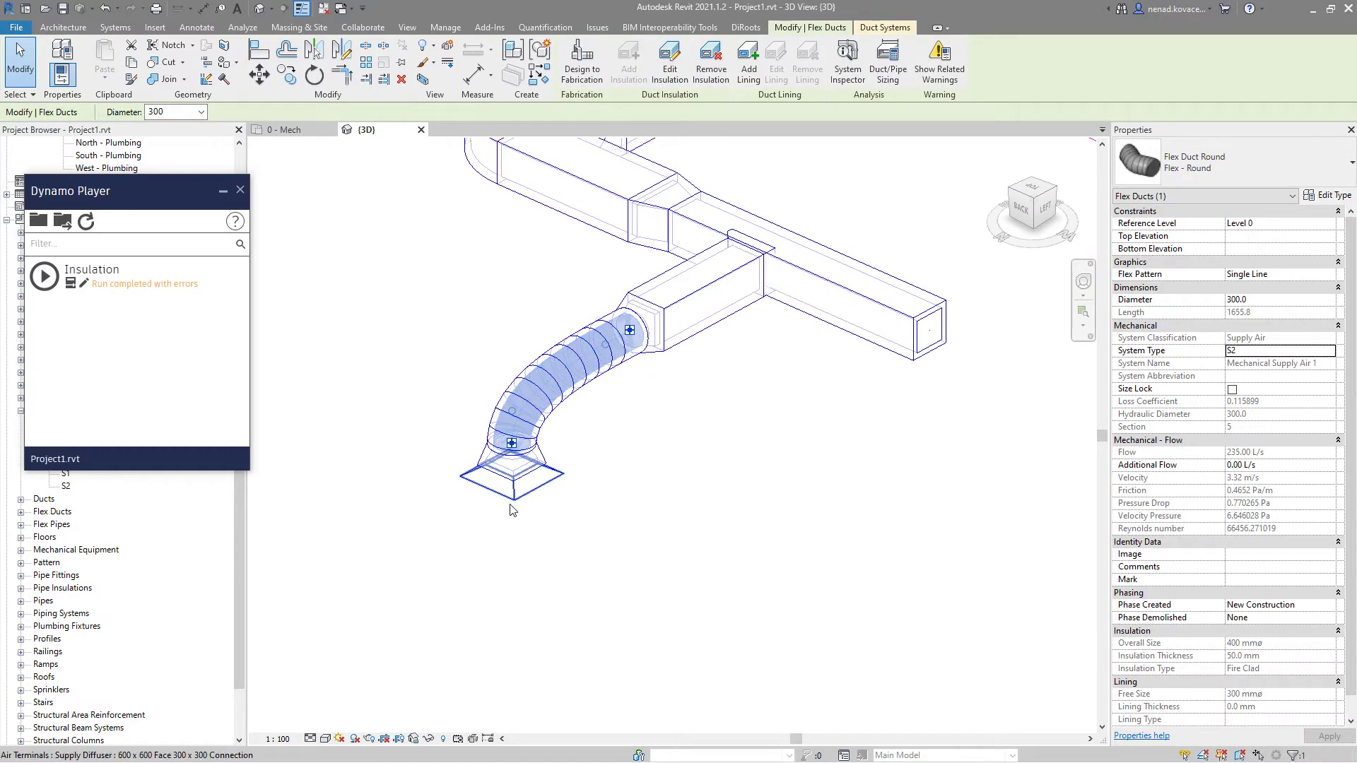
{"action": "scroll", "coordinate": [515, 518], "scroll_direction": "down", "scroll_amount": 3}
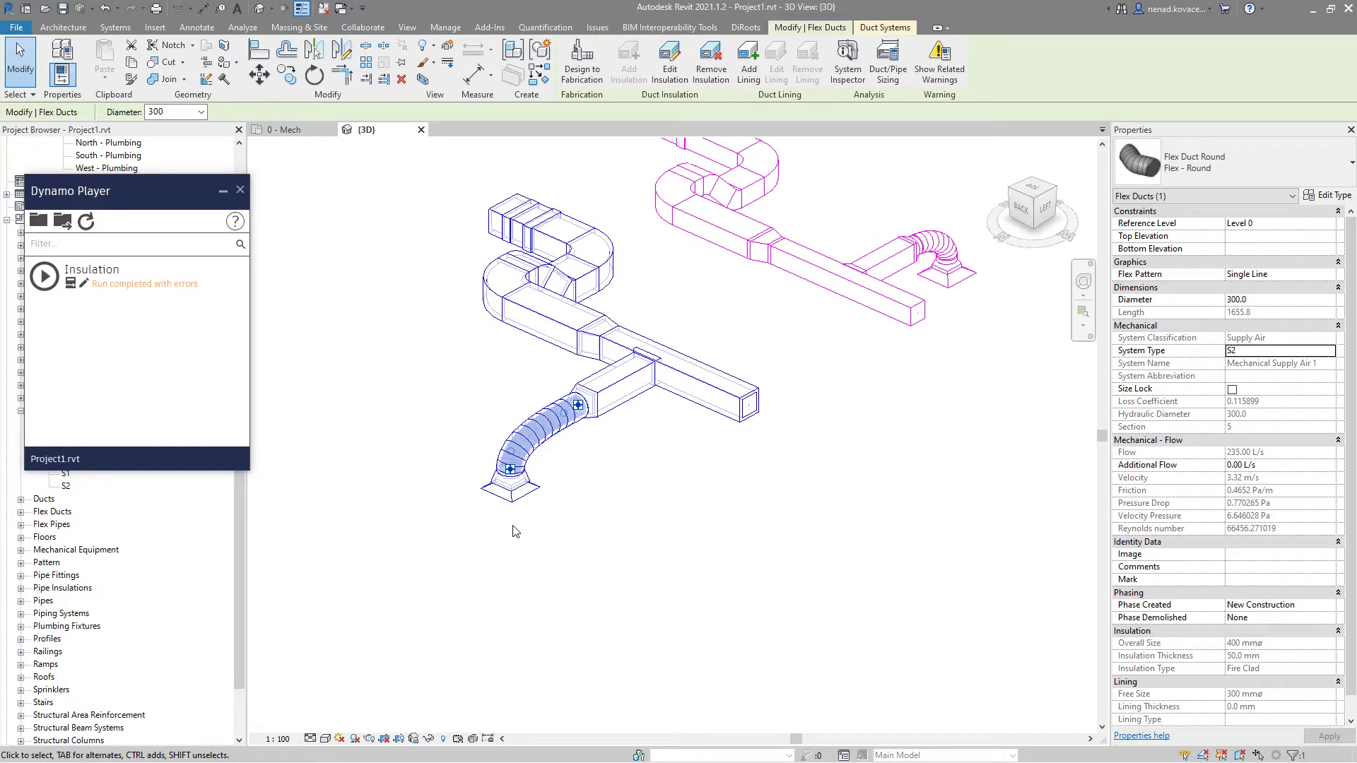
{"action": "scroll", "coordinate": [497, 513], "scroll_direction": "down", "scroll_amount": 5}
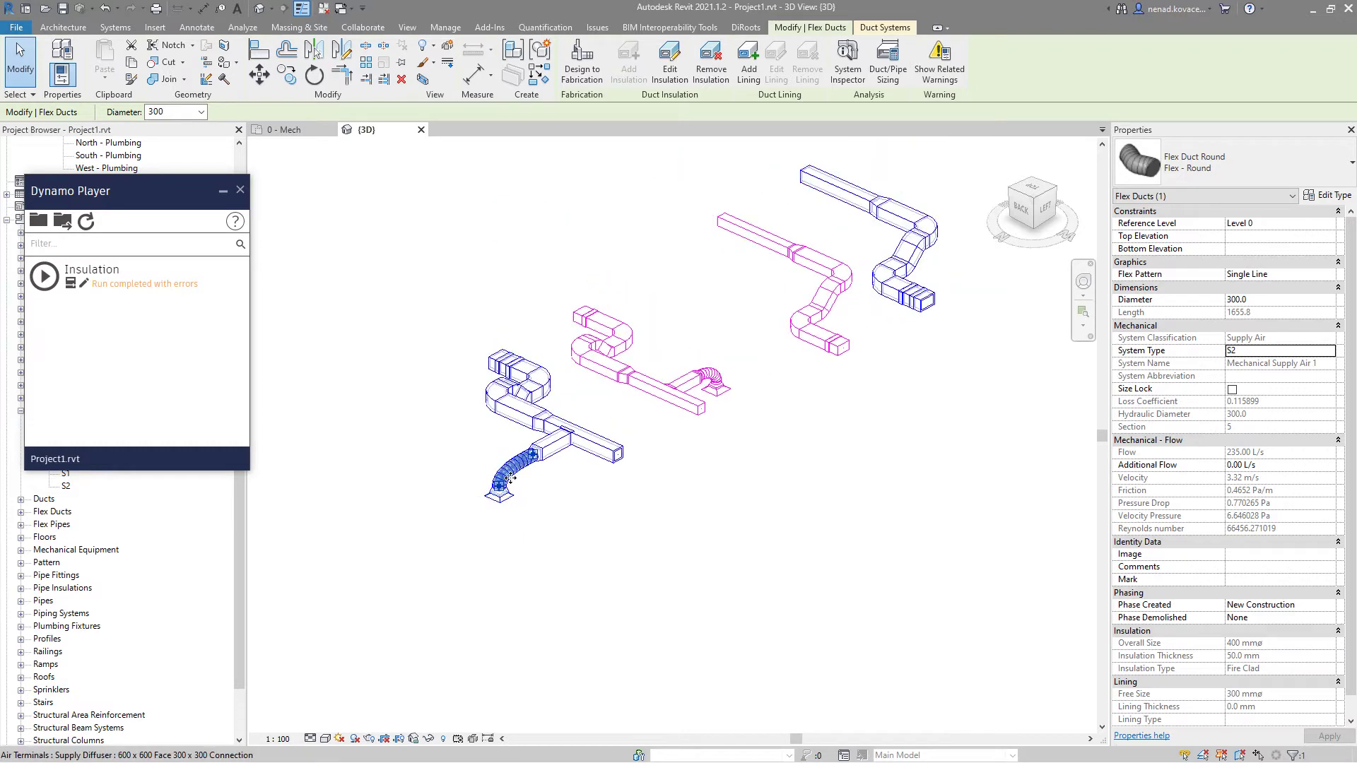
{"action": "left_click", "coordinate": [42, 280]}
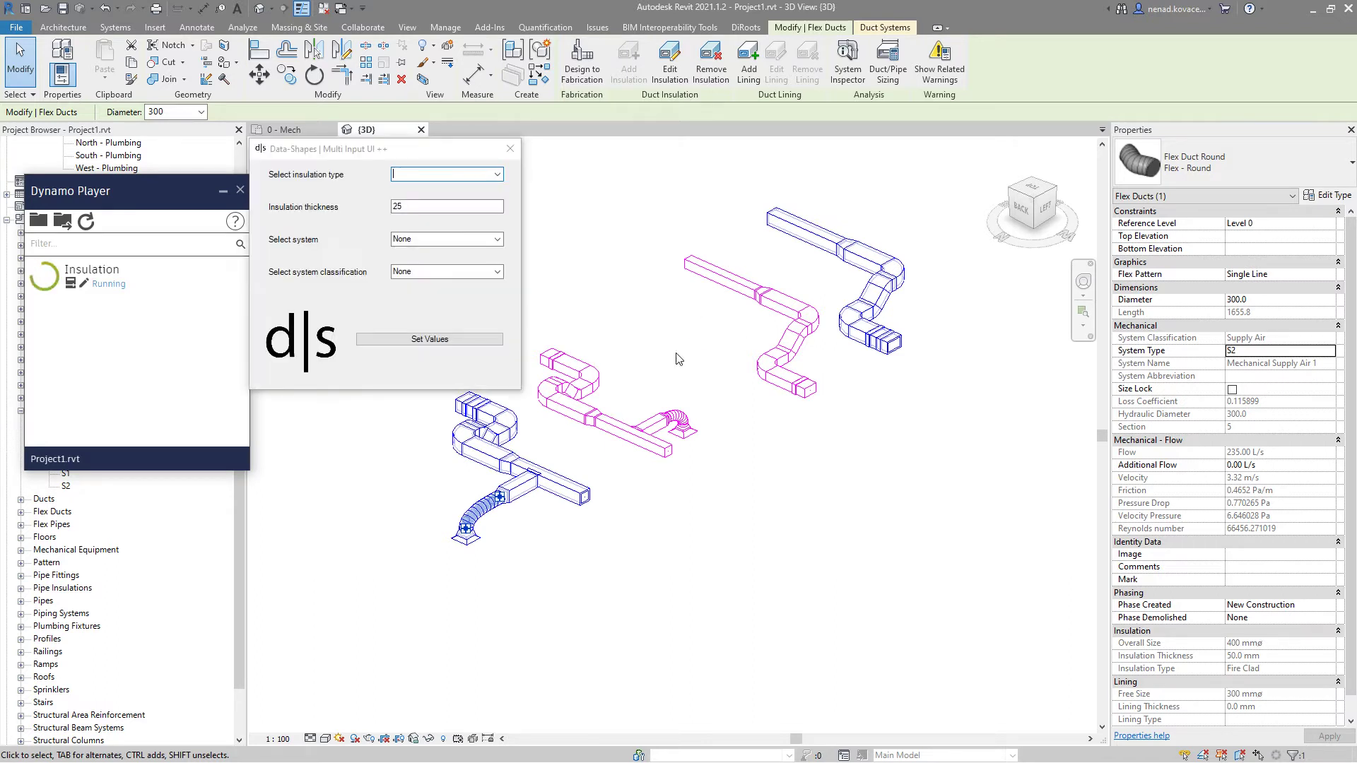
Run the script with 15 mm Rigid Fiber Board for the Return Air classification
{"action": "left_click", "coordinate": [497, 174]}
{"action": "left_click", "coordinate": [474, 197]}
{"action": "double_click", "coordinate": [445, 206]}
{"action": "type", "text": "15"}
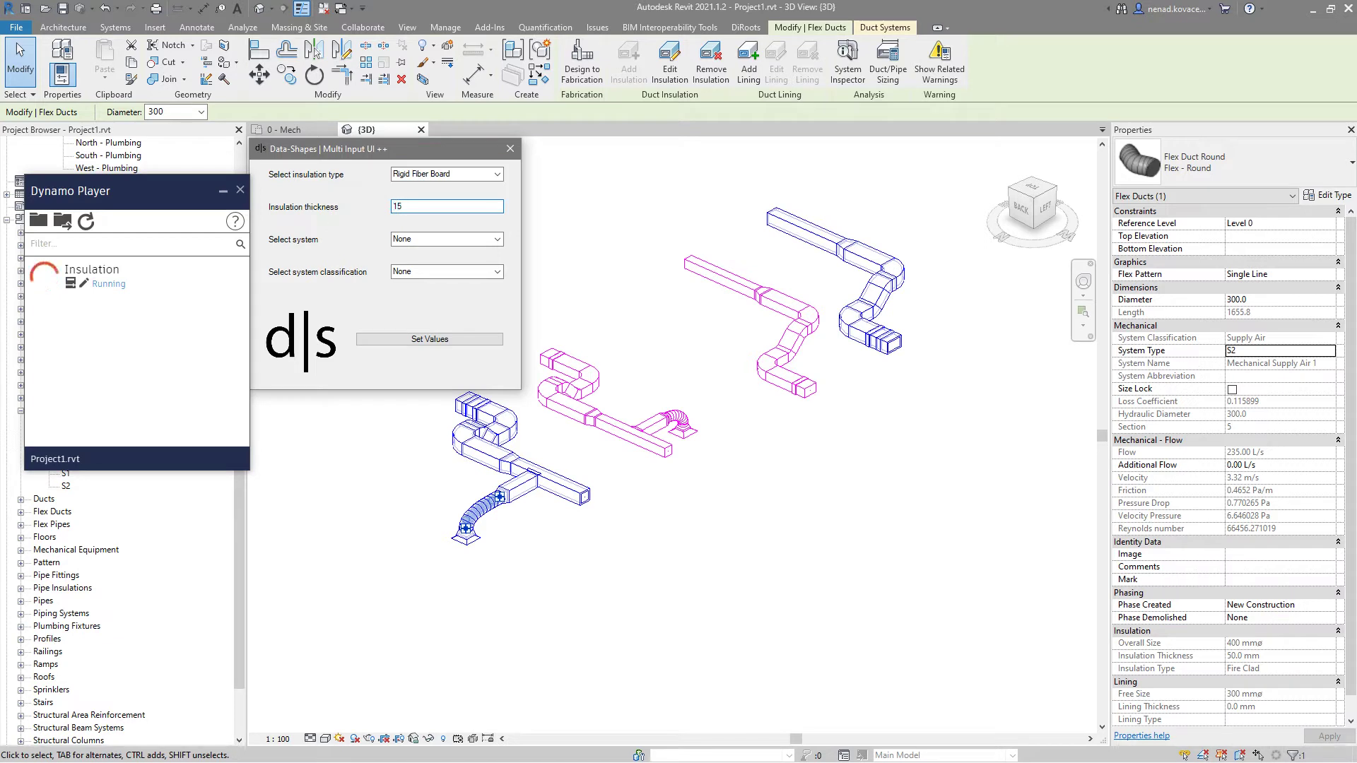
{"action": "left_click", "coordinate": [467, 271]}
{"action": "left_click", "coordinate": [463, 303]}
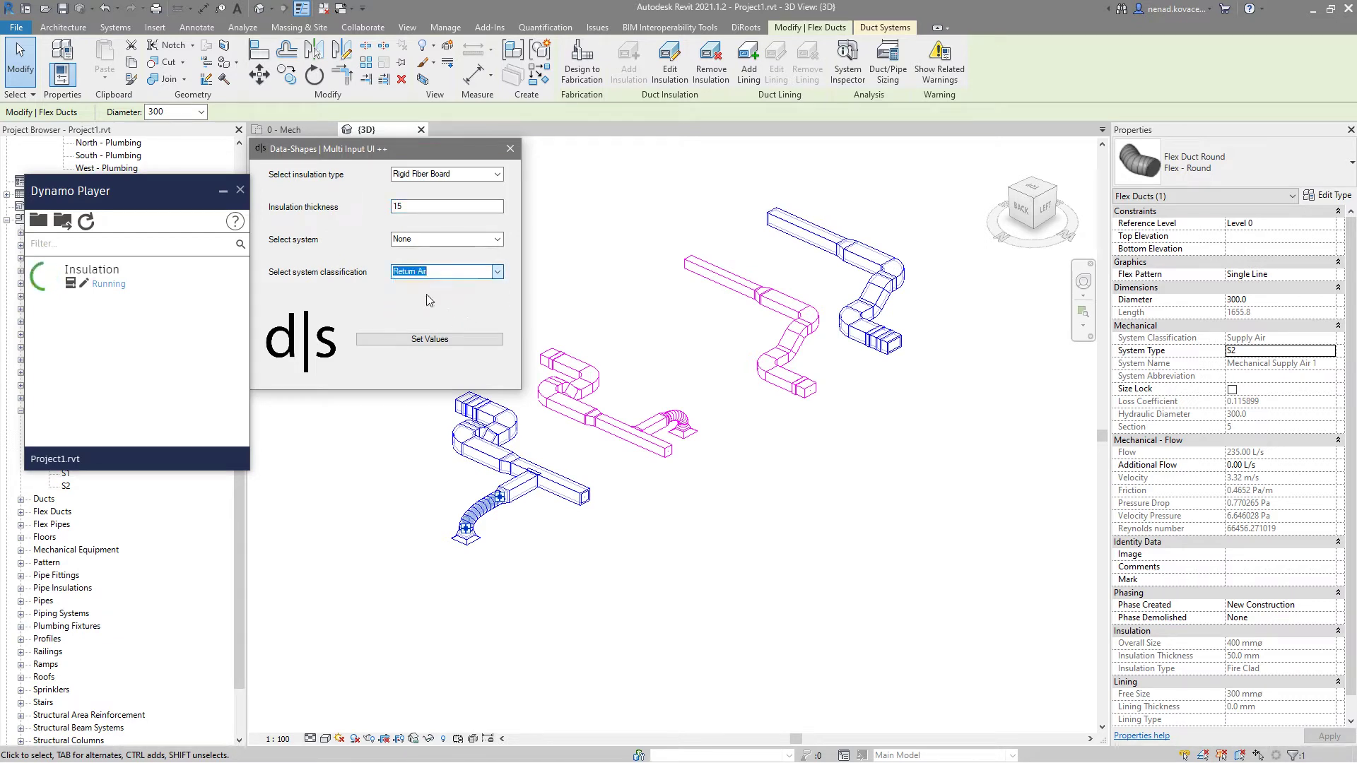
{"action": "left_click_drag", "start_coordinate": [405, 151], "coordinate": [425, 155]}
{"action": "left_click", "coordinate": [497, 341]}
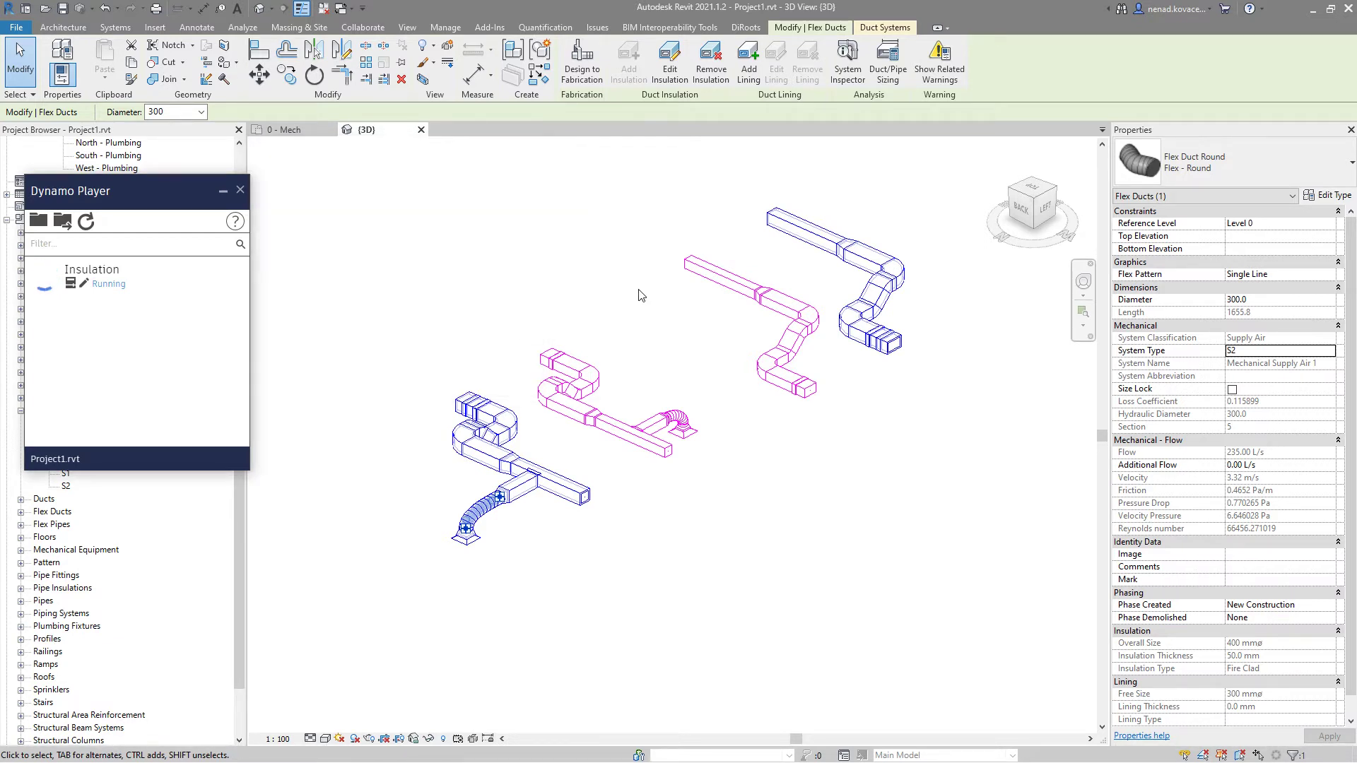
Check that the R2 return fire damper's insulation is 15 mm Rigid Fiber Board
{"action": "scroll", "coordinate": [599, 367], "scroll_direction": "up", "scroll_amount": 5}
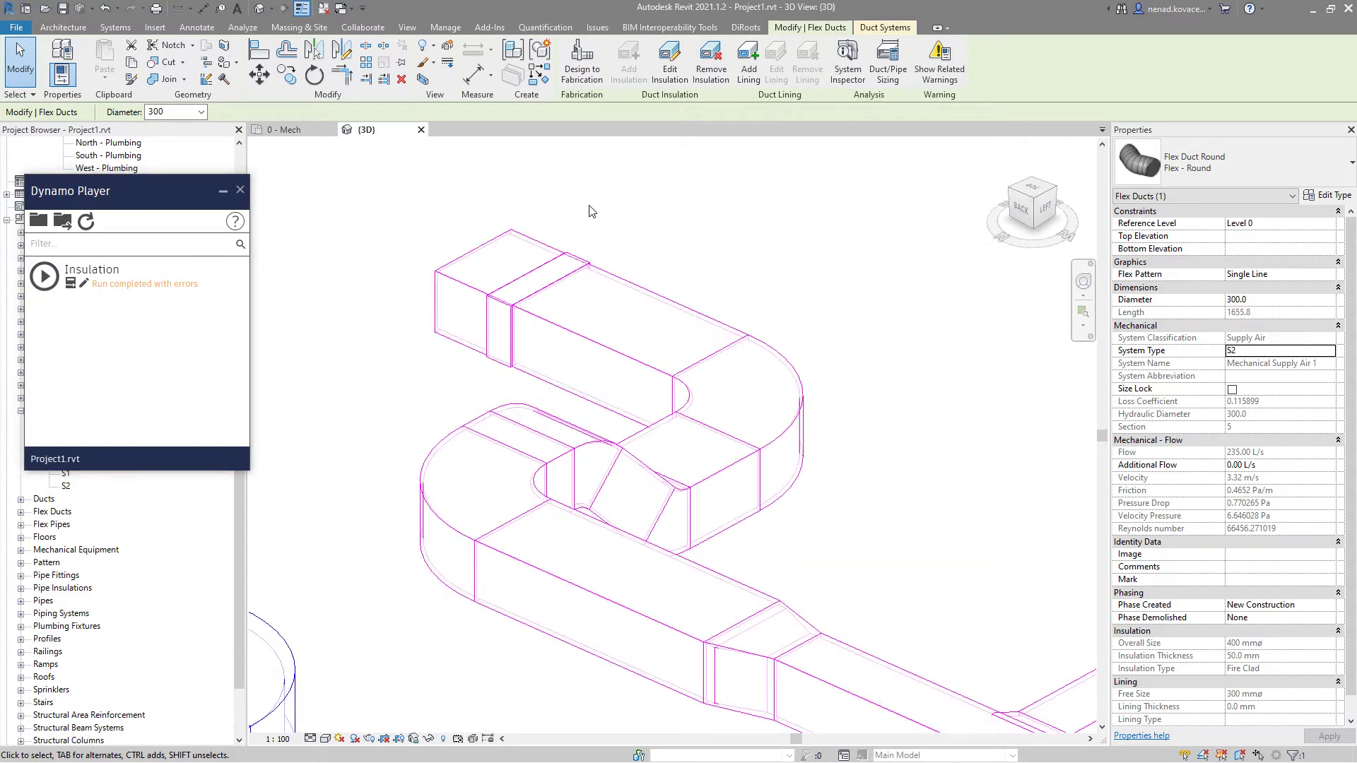
{"action": "left_click", "coordinate": [672, 240]}
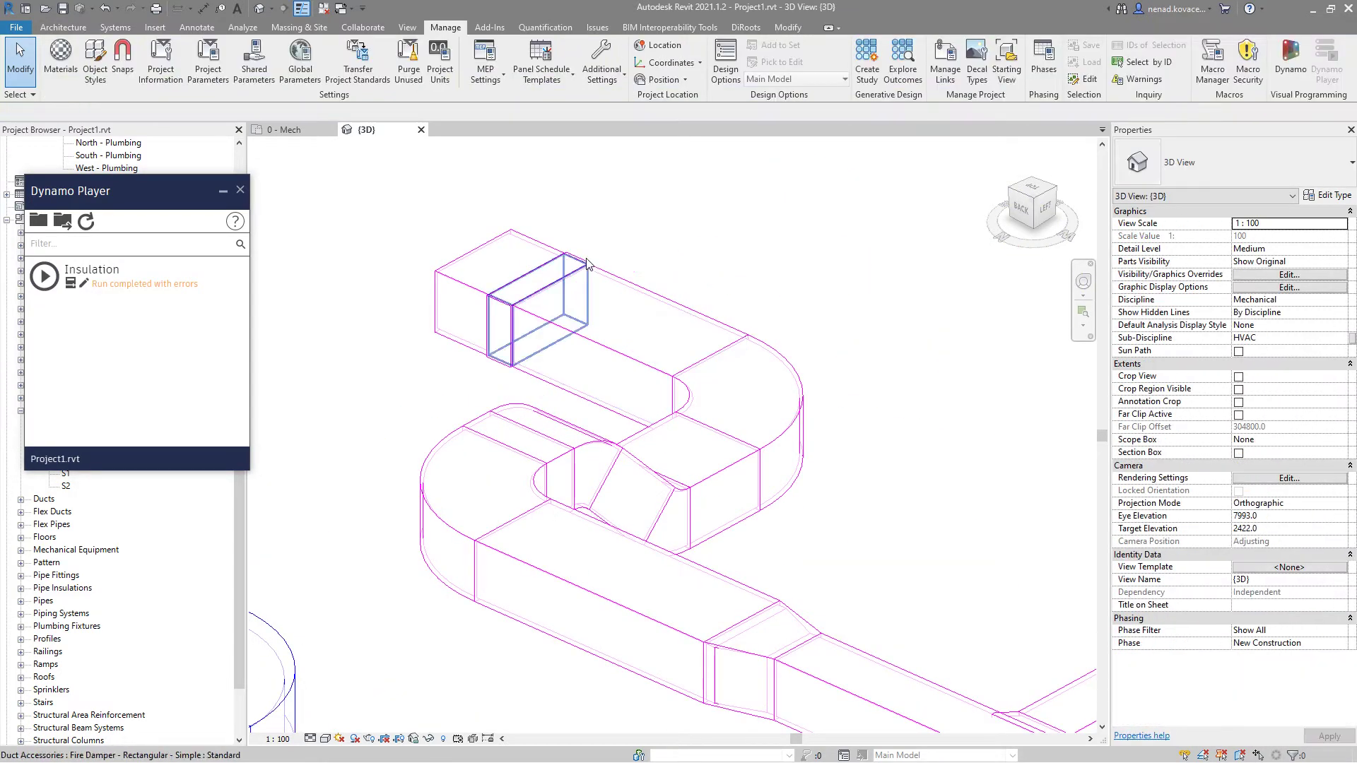
{"action": "left_click", "coordinate": [795, 67]}
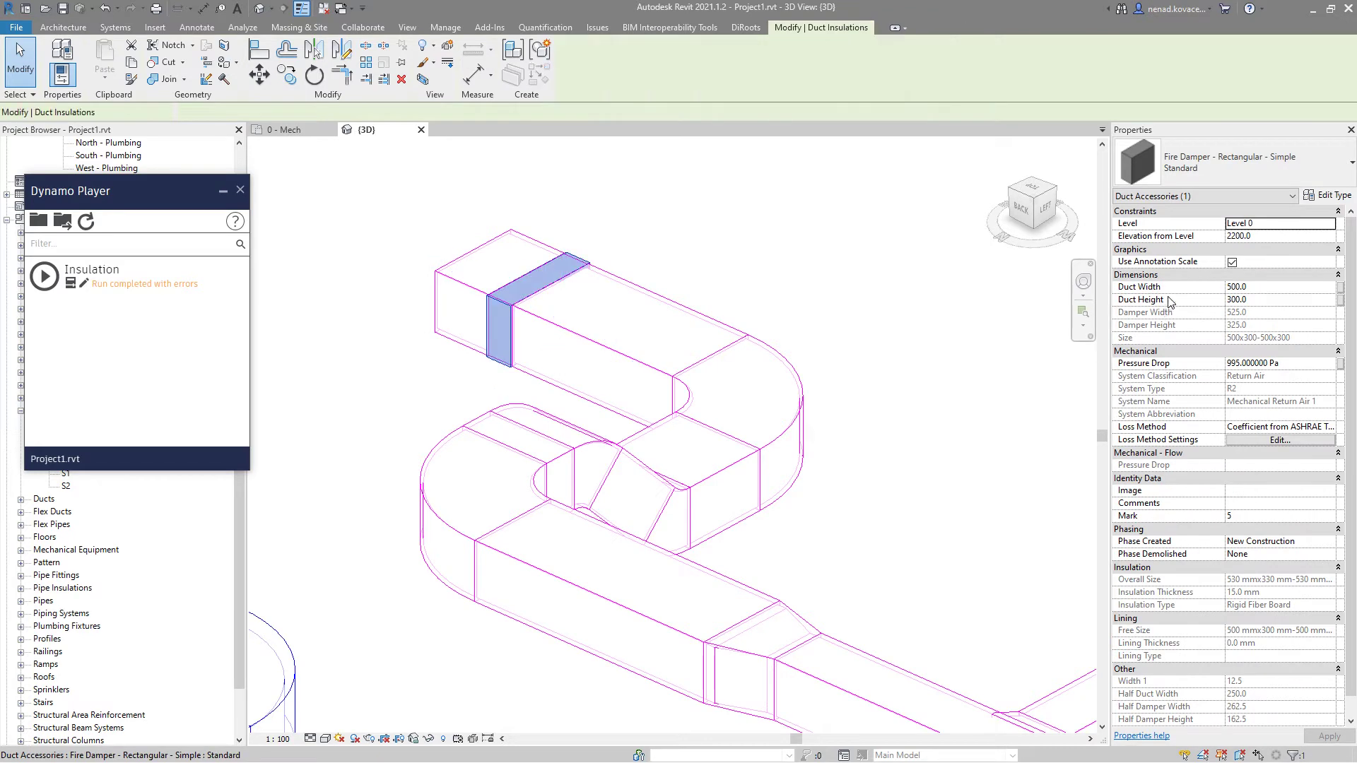